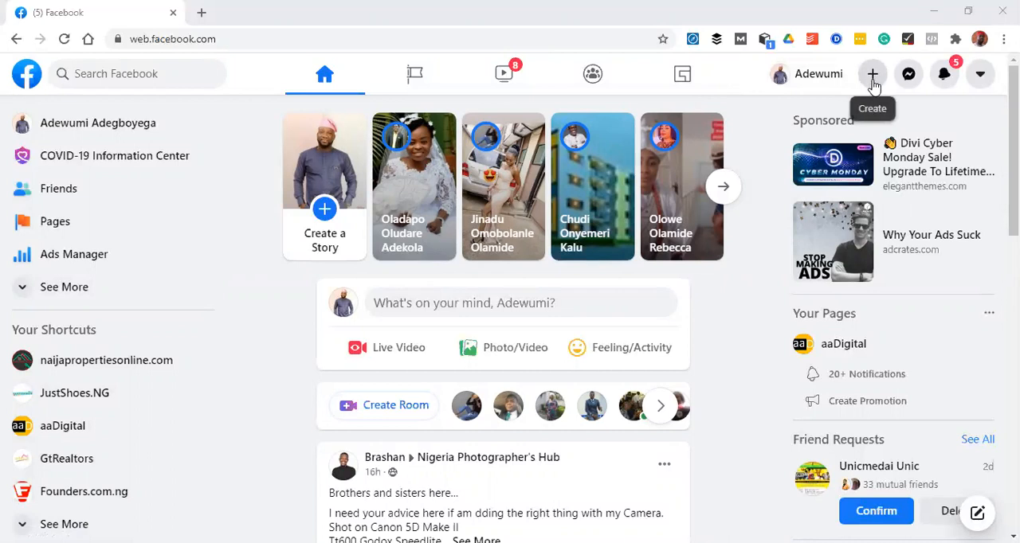
Start creating a new Facebook page and name it "My Web Choice"
{"action": "left_click", "coordinate": [872, 80]}
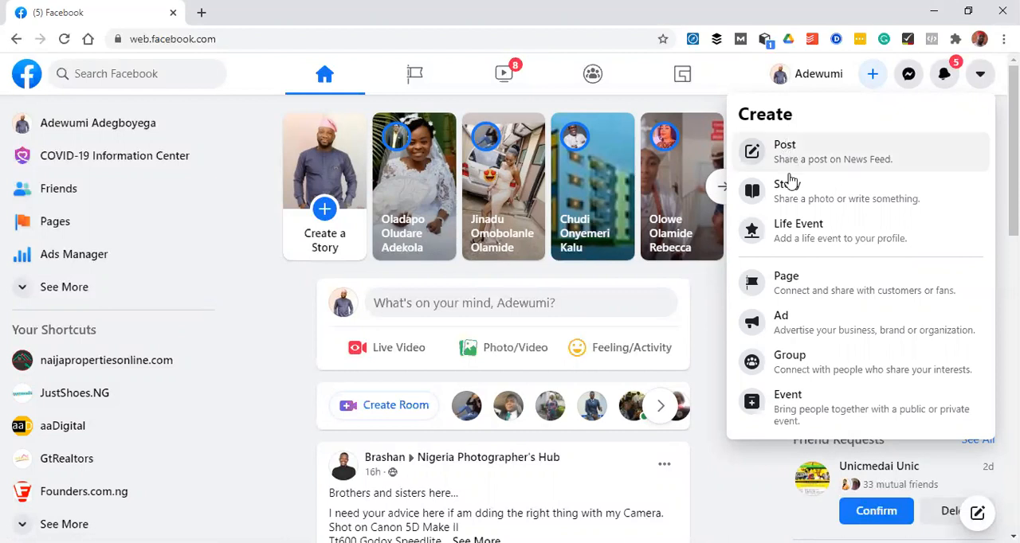
{"action": "left_click", "coordinate": [805, 286]}
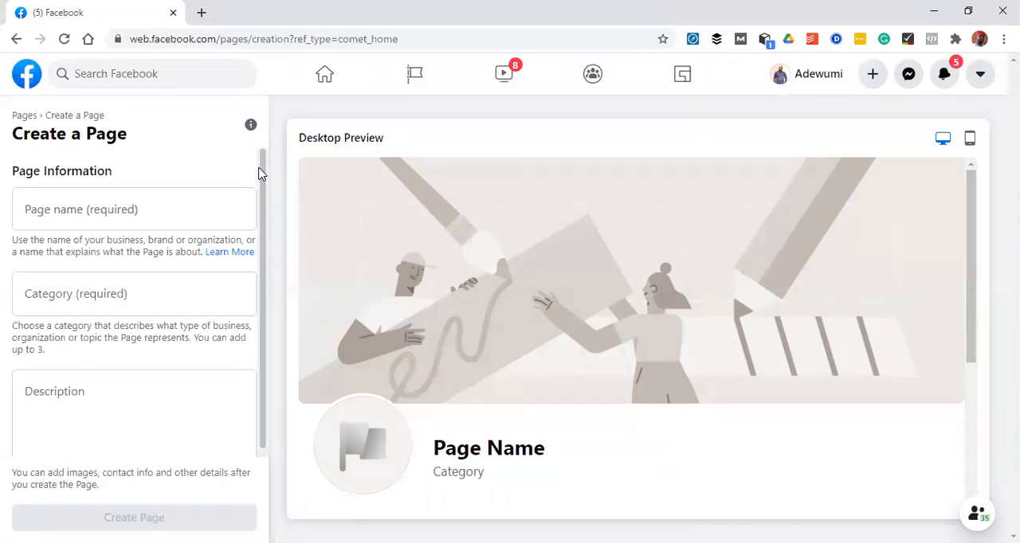
{"action": "left_click", "coordinate": [198, 207]}
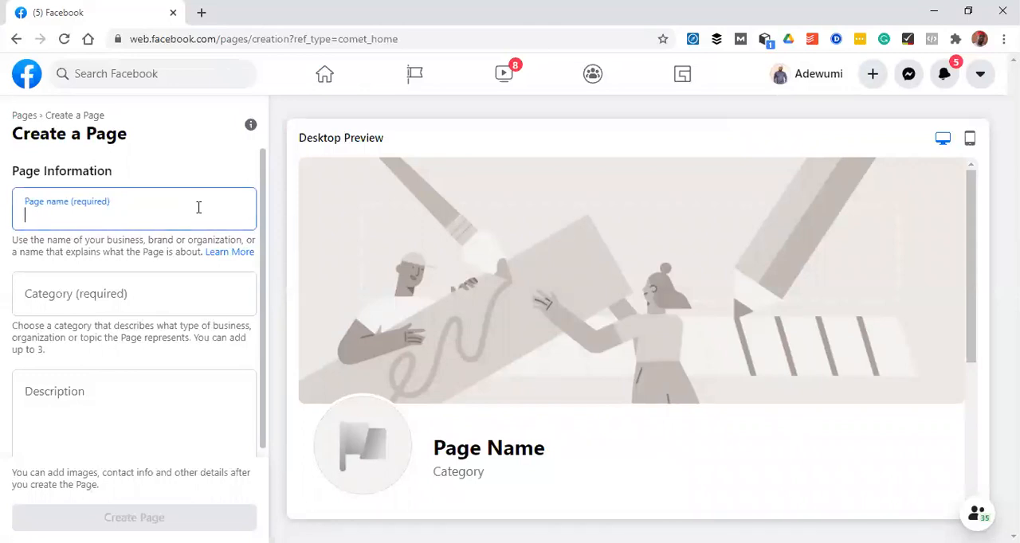
{"action": "type", "text": "My "}
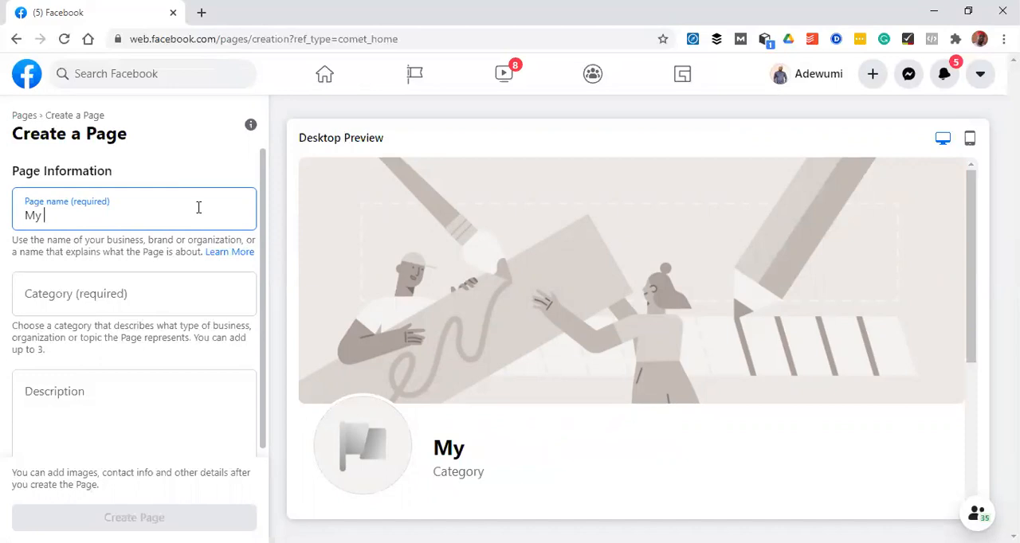
{"action": "type", "text": "Web Choice"}
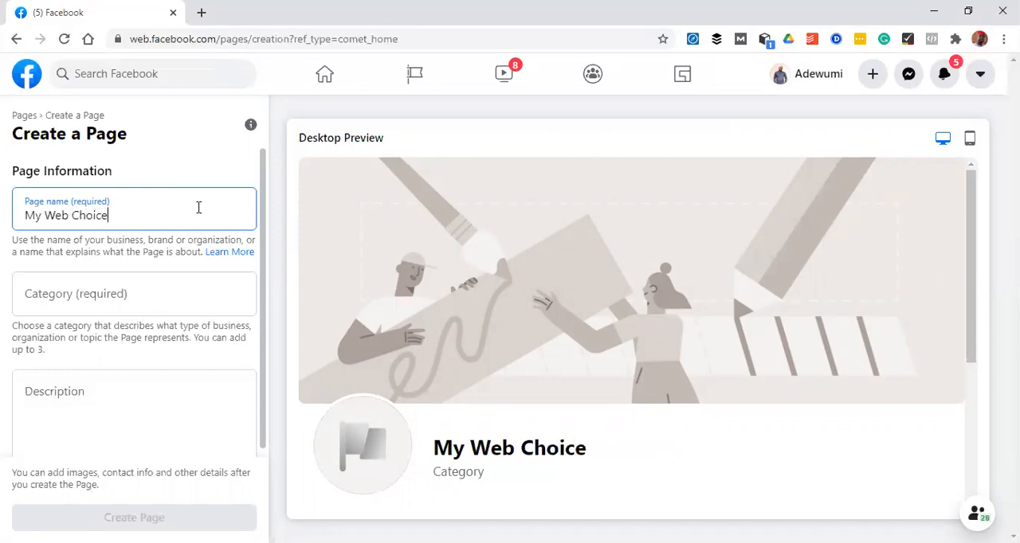
Search the page categories for "Web" and choose Computers & Internet Website
{"action": "left_click", "coordinate": [133, 292]}
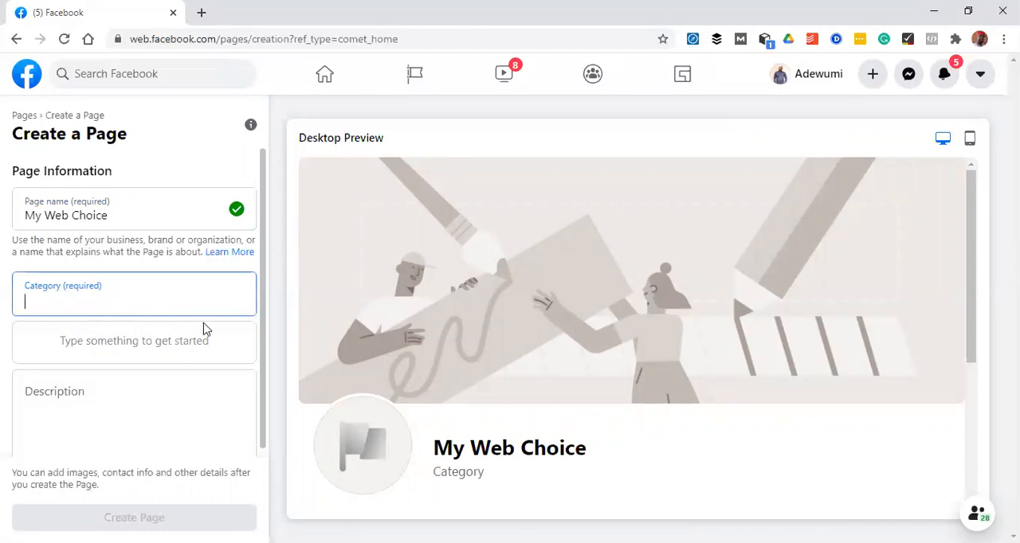
{"action": "type", "text": "Web"}
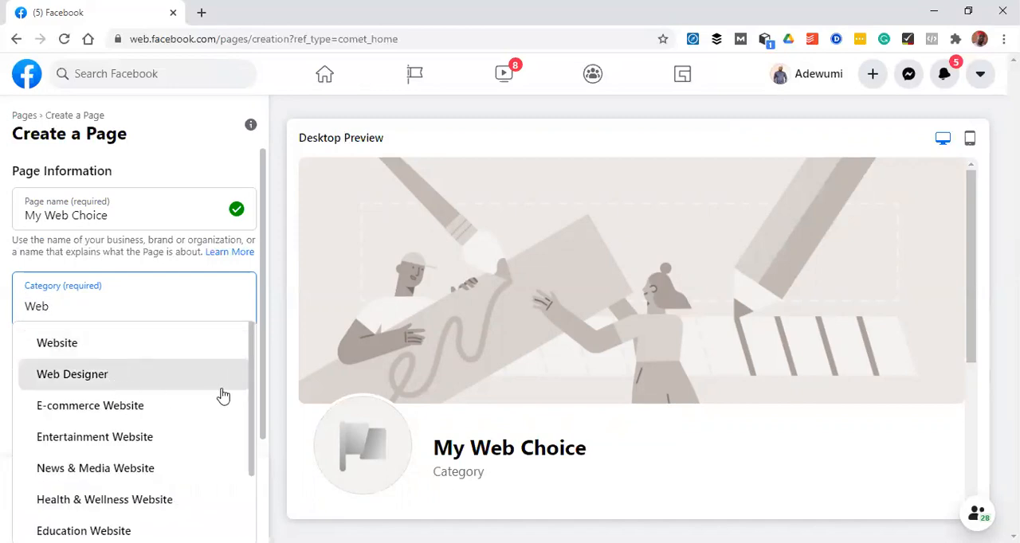
{"action": "left_click_drag", "start_coordinate": [250, 360], "coordinate": [243, 440]}
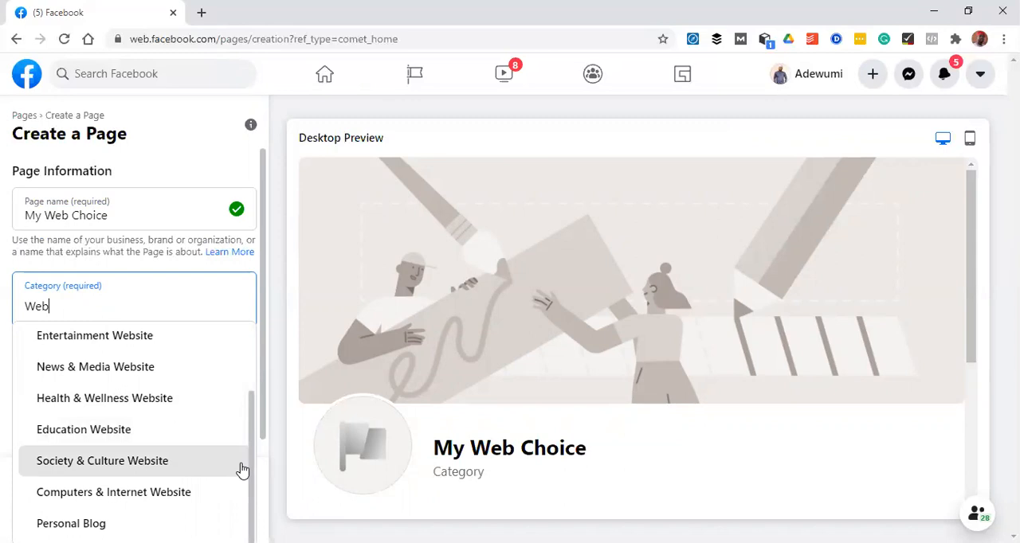
{"action": "left_click_drag", "start_coordinate": [255, 416], "coordinate": [253, 365]}
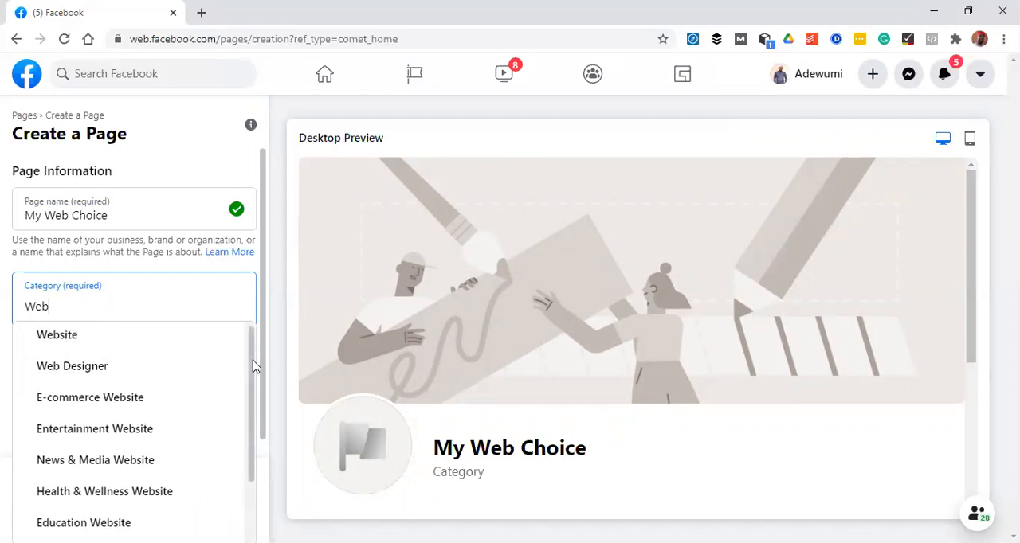
{"action": "left_click_drag", "start_coordinate": [254, 366], "coordinate": [259, 437]}
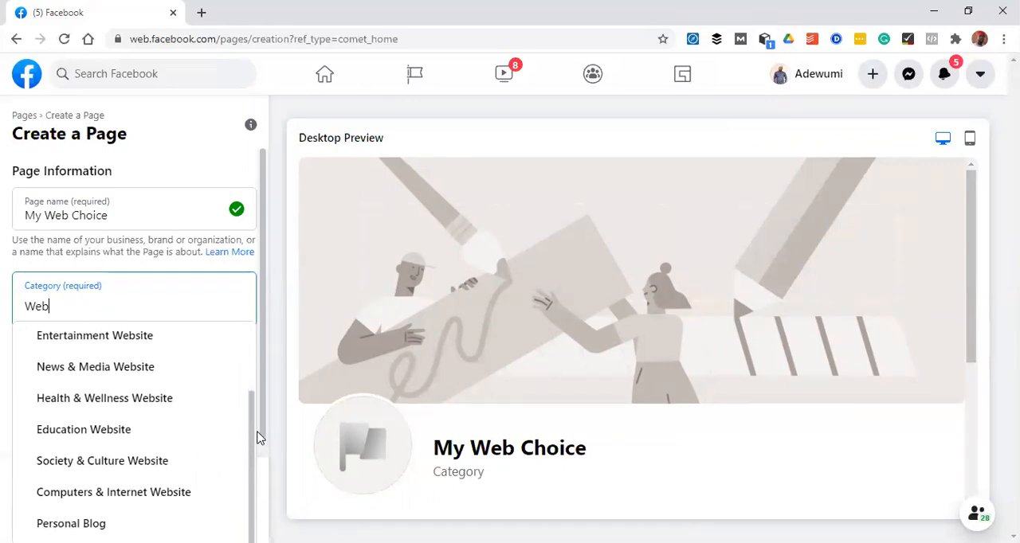
{"action": "left_click", "coordinate": [157, 492]}
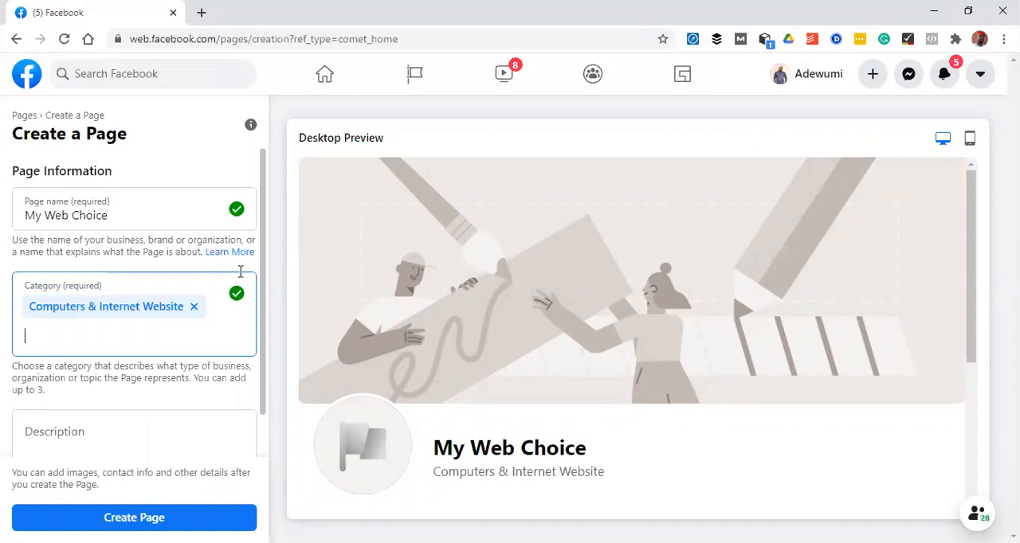
Enter the page description "We are into web development and designs", accepting the suggested spelling for "development"
{"action": "scroll", "coordinate": [247, 363], "scroll_direction": "down", "scroll_amount": 1}
{"action": "left_click", "coordinate": [149, 379]}
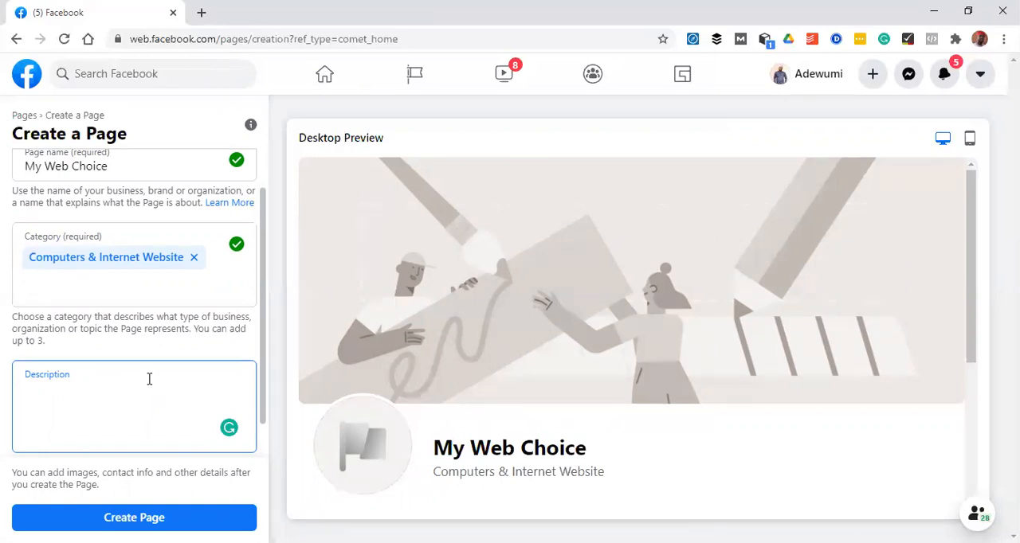
{"action": "type", "text": "W"}
{"action": "key", "text": "BackSpace"}
{"action": "type", "text": "e are into web"}
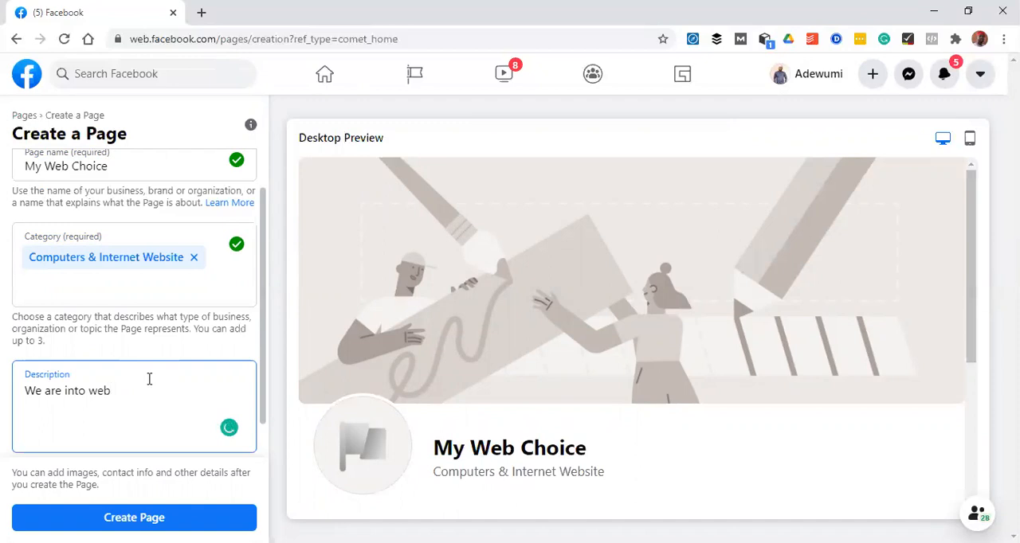
{"action": "type", "text": " develpment and "}
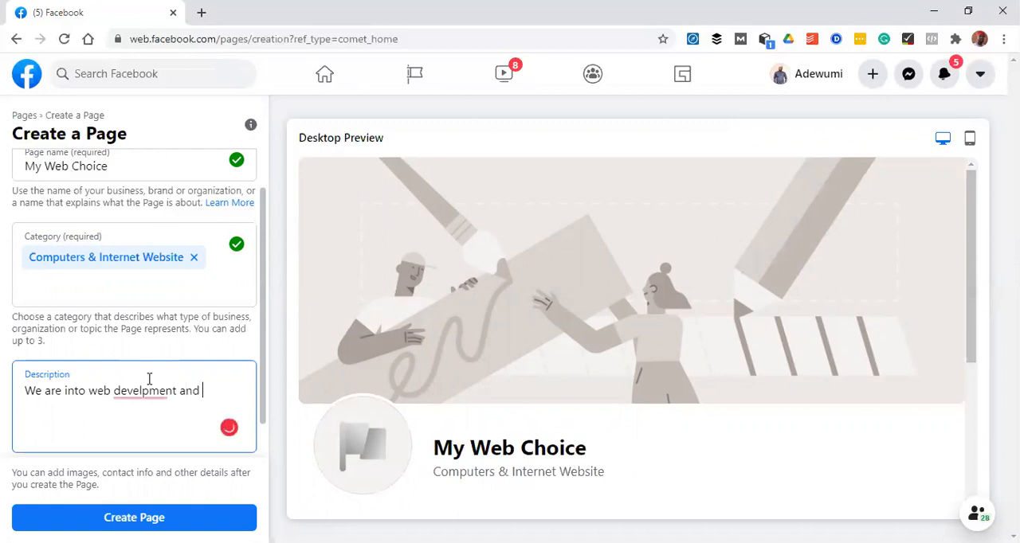
{"action": "type", "text": "design"}
{"action": "mouse_move", "coordinate": [140, 391]}
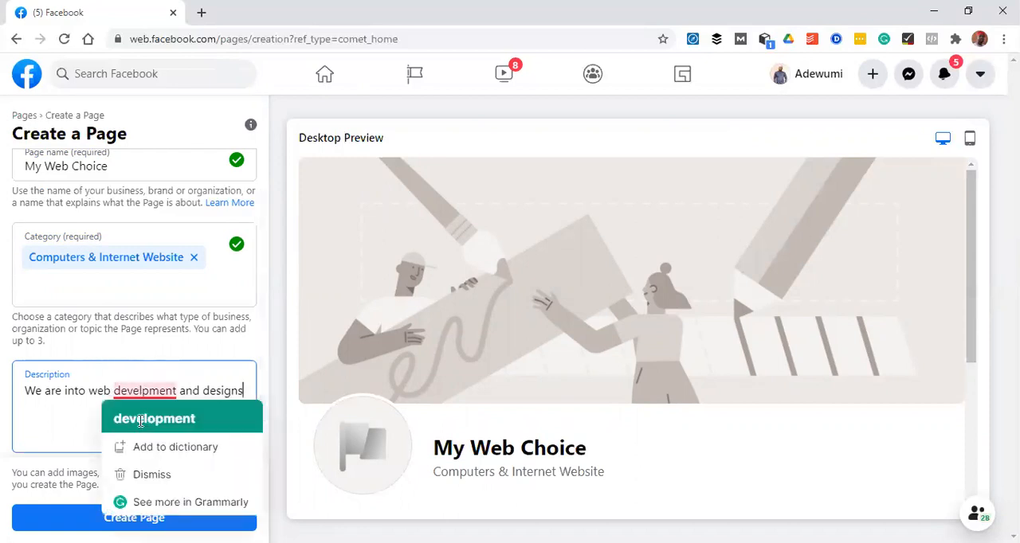
{"action": "left_click", "coordinate": [142, 421]}
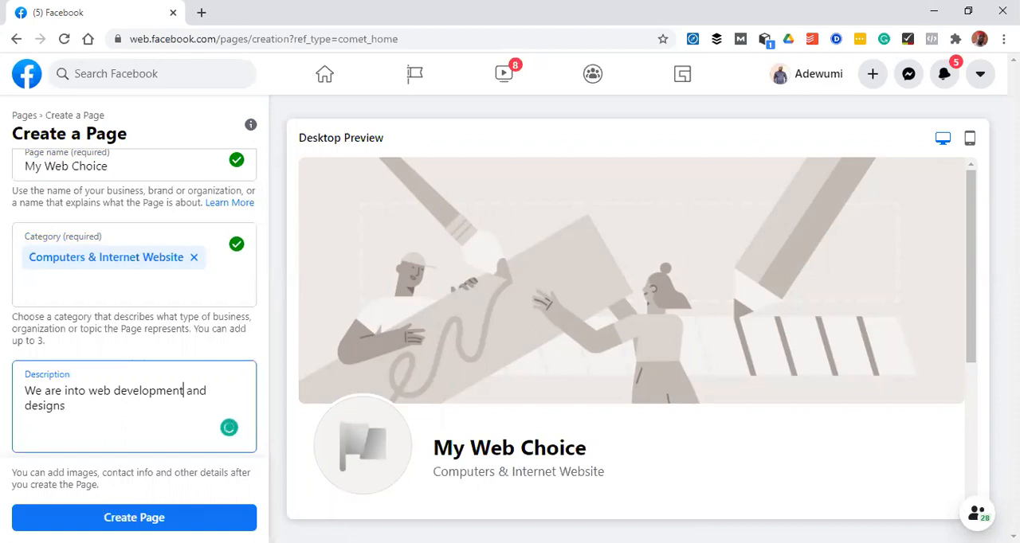
Create the page, dismiss the notification and review the desktop preview from the cover area to the About section
{"action": "left_click", "coordinate": [119, 517]}
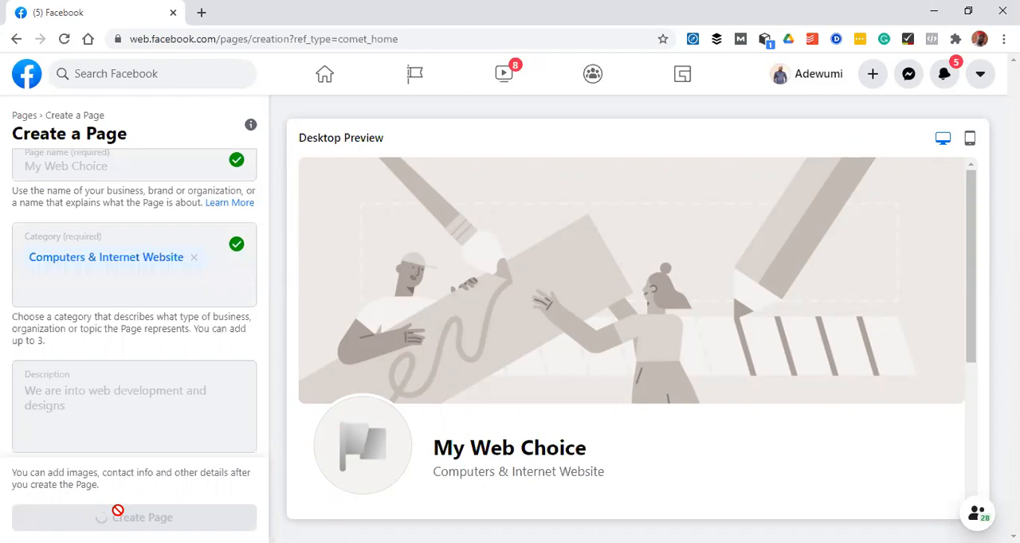
{"action": "scroll", "coordinate": [971, 283], "scroll_direction": "down", "scroll_amount": 1}
{"action": "left_click_drag", "start_coordinate": [970, 283], "coordinate": [965, 430]}
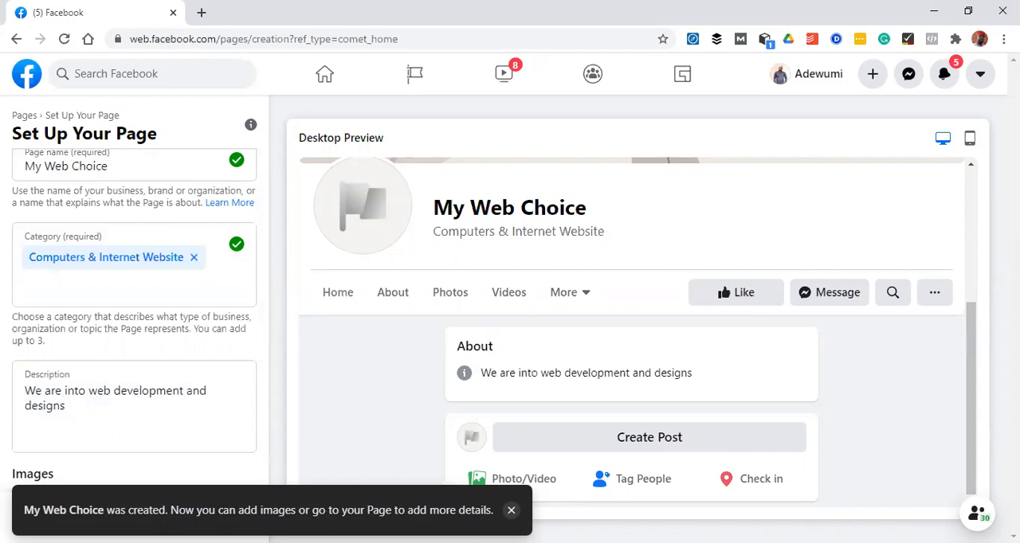
{"action": "left_click", "coordinate": [511, 511]}
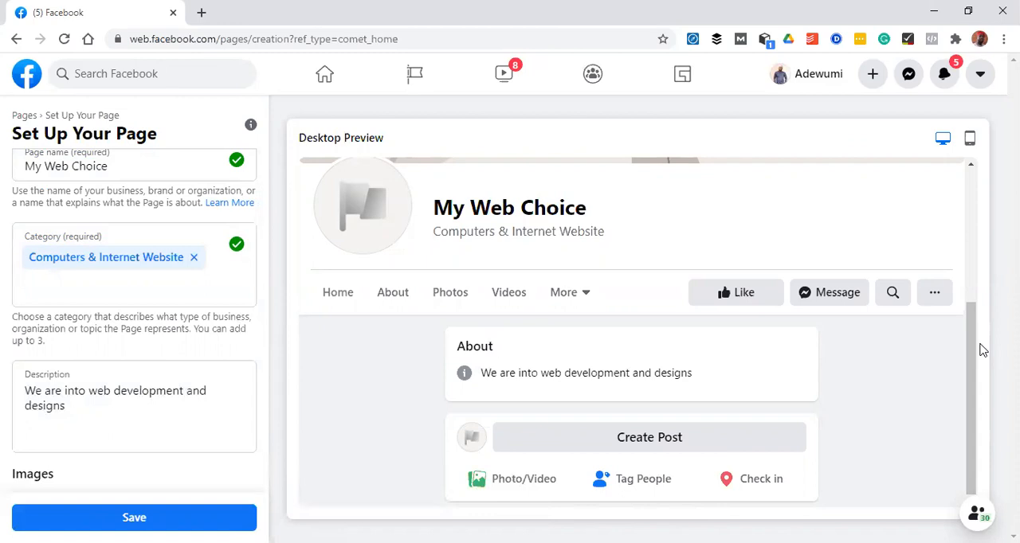
{"action": "left_click_drag", "start_coordinate": [980, 344], "coordinate": [956, 191]}
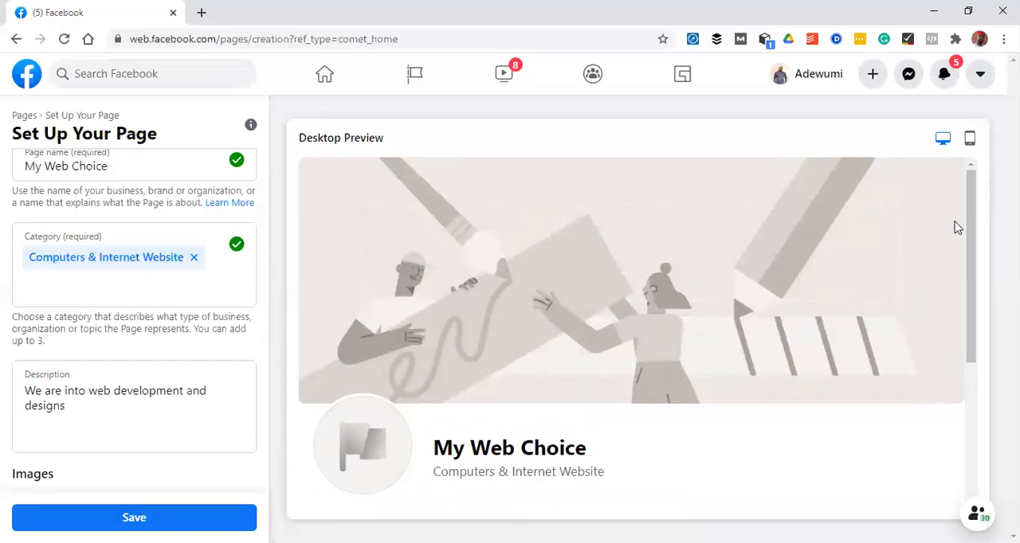
{"action": "left_click_drag", "start_coordinate": [970, 211], "coordinate": [678, 455]}
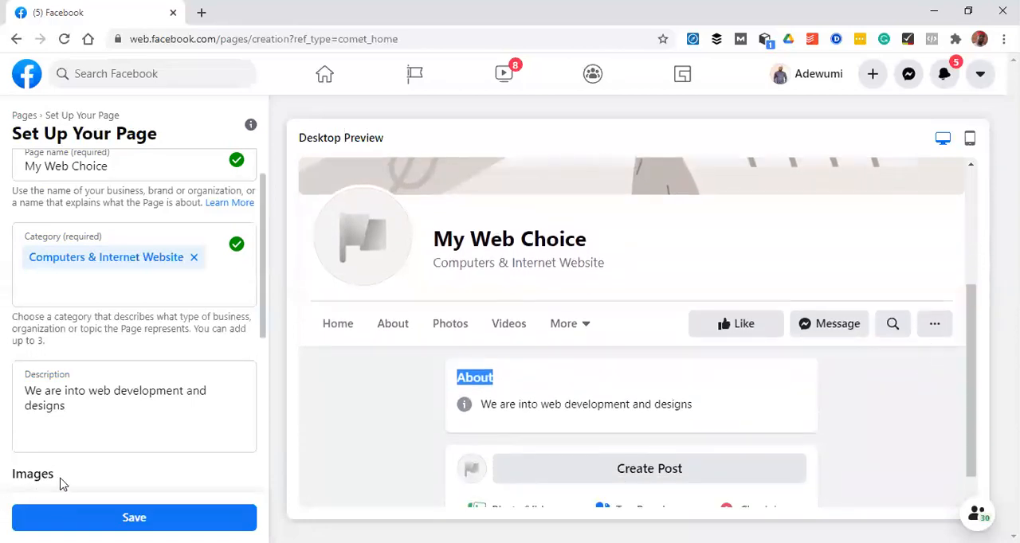
Add the aadigital image from the Desktop folder as the page's profile picture
{"action": "left_click_drag", "start_coordinate": [263, 285], "coordinate": [252, 386]}
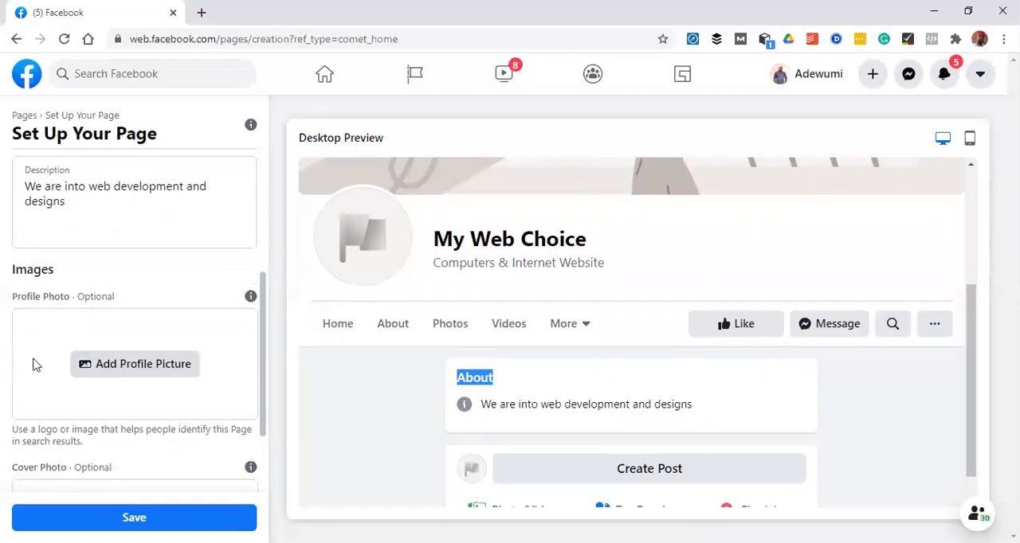
{"action": "left_click", "coordinate": [133, 373]}
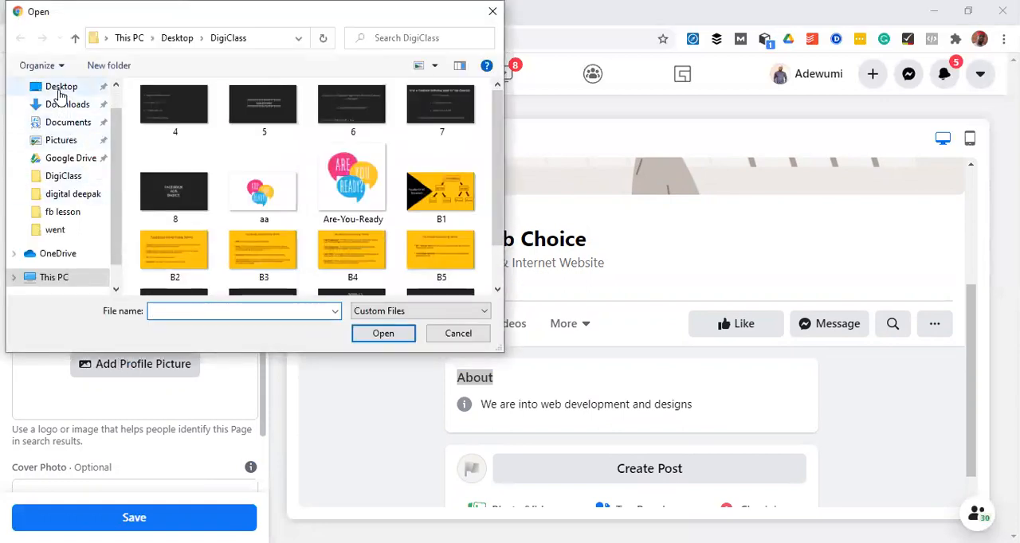
{"action": "left_click", "coordinate": [56, 90]}
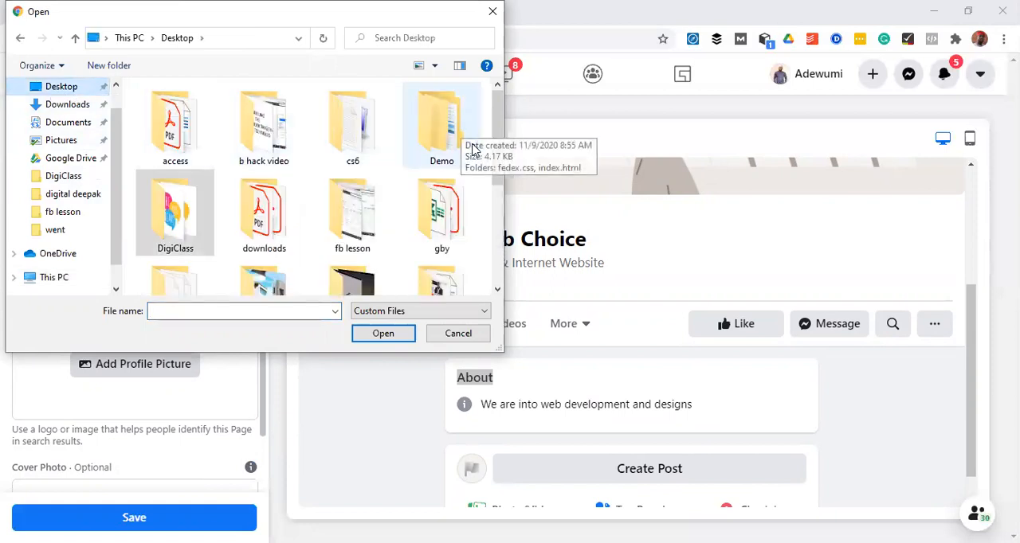
{"action": "left_click_drag", "start_coordinate": [493, 144], "coordinate": [487, 236]}
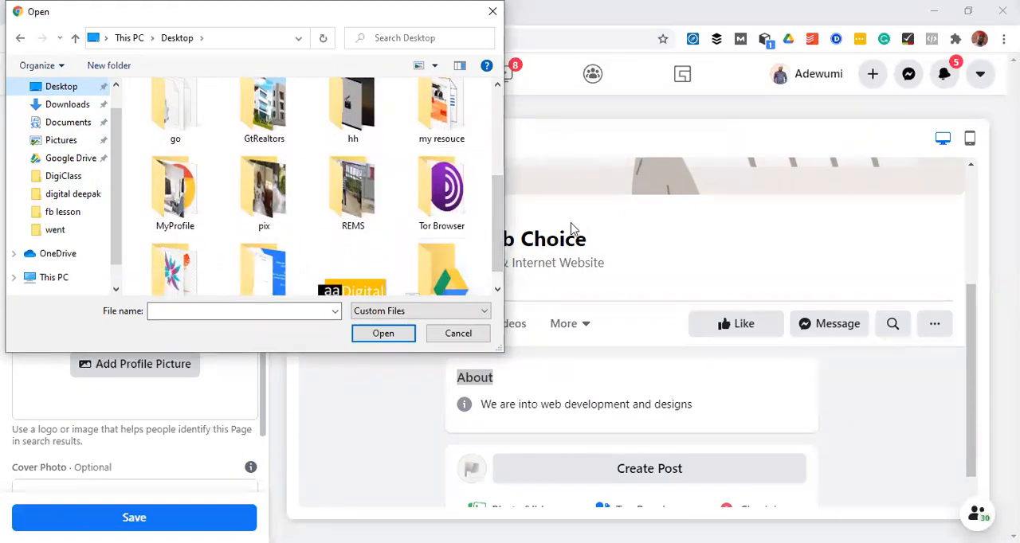
{"action": "scroll", "coordinate": [504, 238], "scroll_direction": "down", "scroll_amount": 1}
{"action": "left_click", "coordinate": [364, 269]}
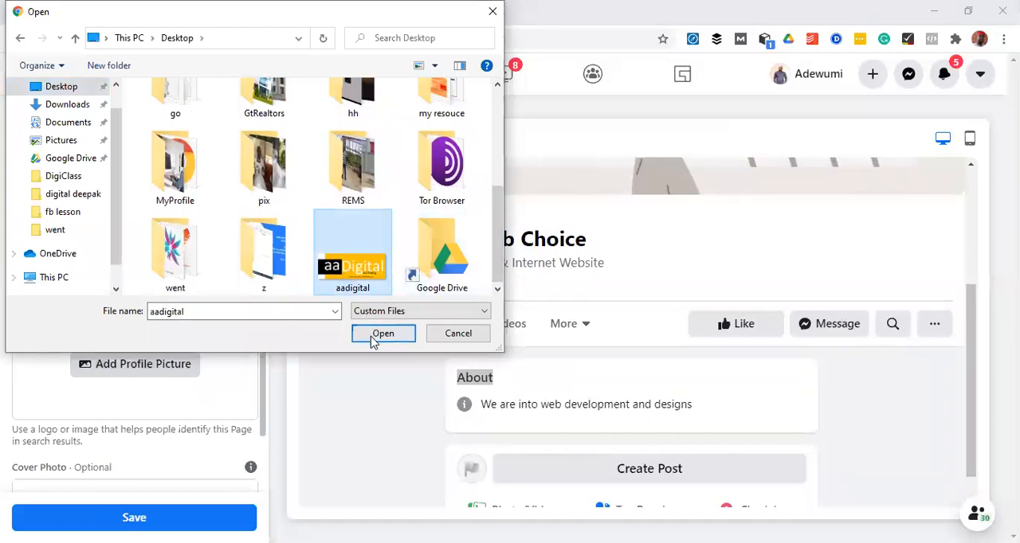
{"action": "left_click", "coordinate": [376, 338]}
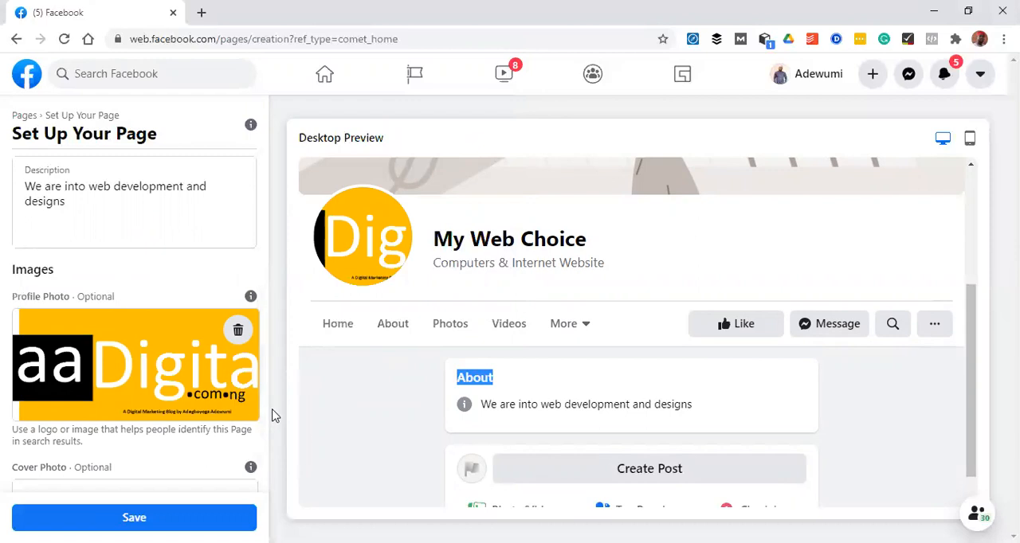
Add the aadigital image from the Desktop folder as the cover photo, check it in the preview and save the page setup
{"action": "left_click_drag", "start_coordinate": [261, 422], "coordinate": [255, 480]}
{"action": "left_click", "coordinate": [254, 431]}
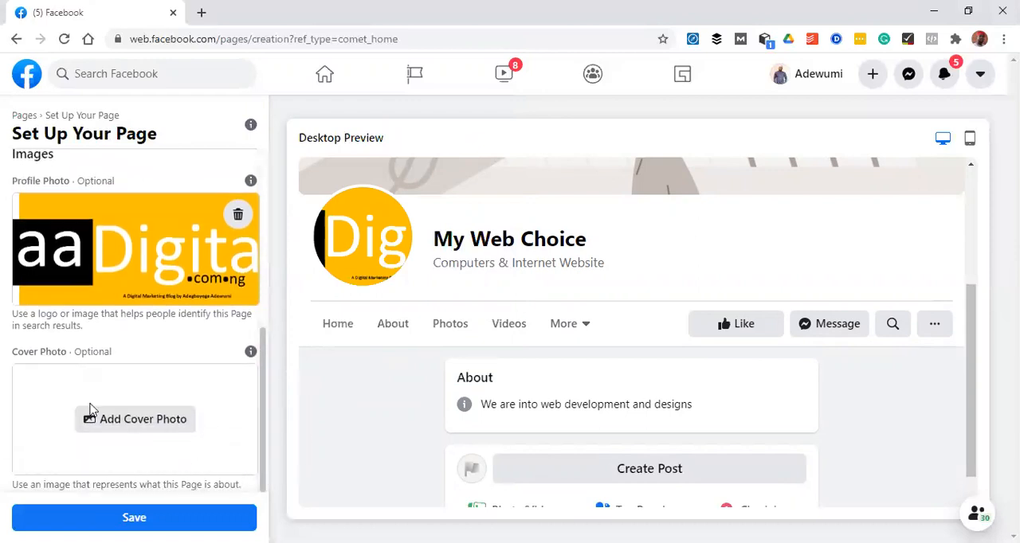
{"action": "left_click", "coordinate": [115, 422]}
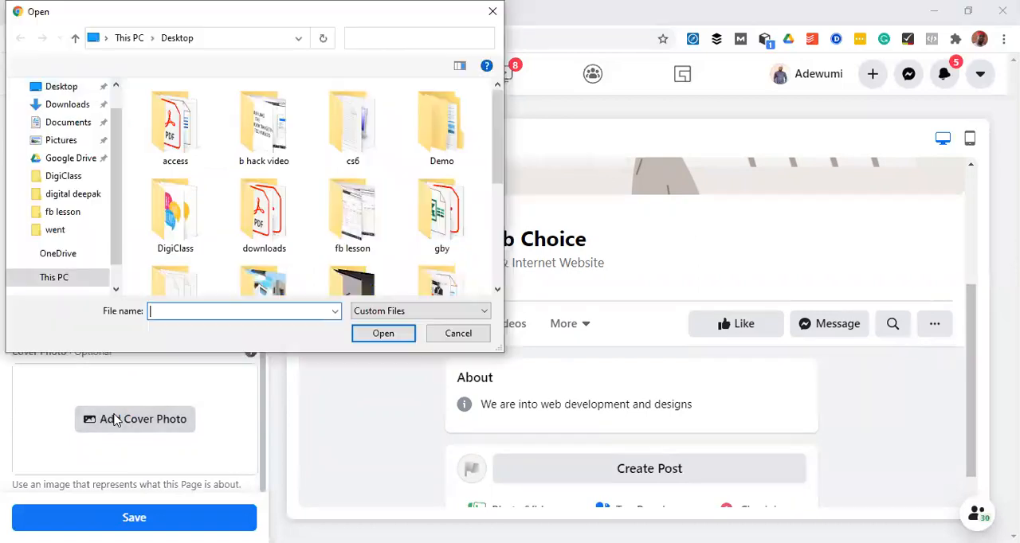
{"action": "left_click_drag", "start_coordinate": [500, 127], "coordinate": [483, 228]}
{"action": "left_click", "coordinate": [357, 263]}
{"action": "left_click", "coordinate": [383, 334]}
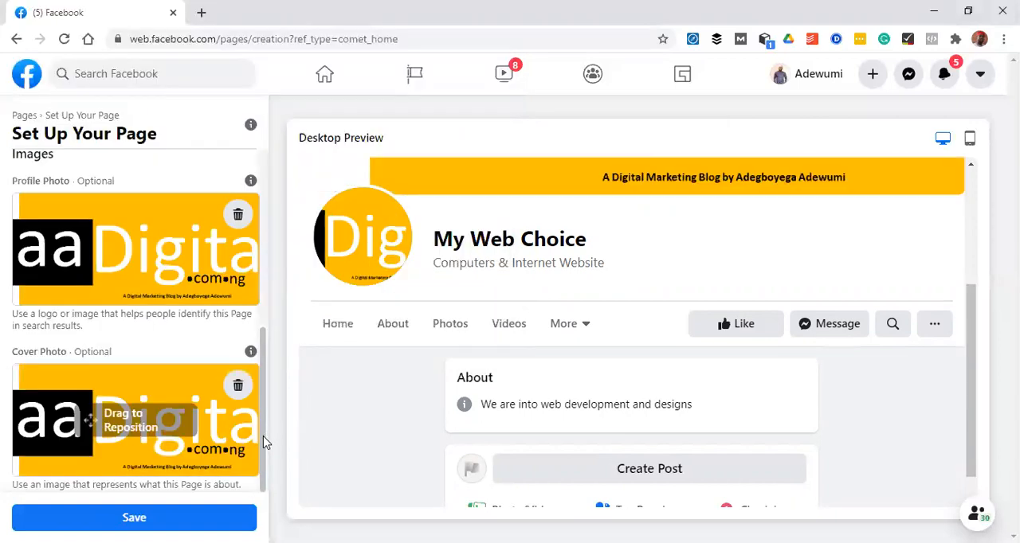
{"action": "left_click_drag", "start_coordinate": [972, 364], "coordinate": [962, 222]}
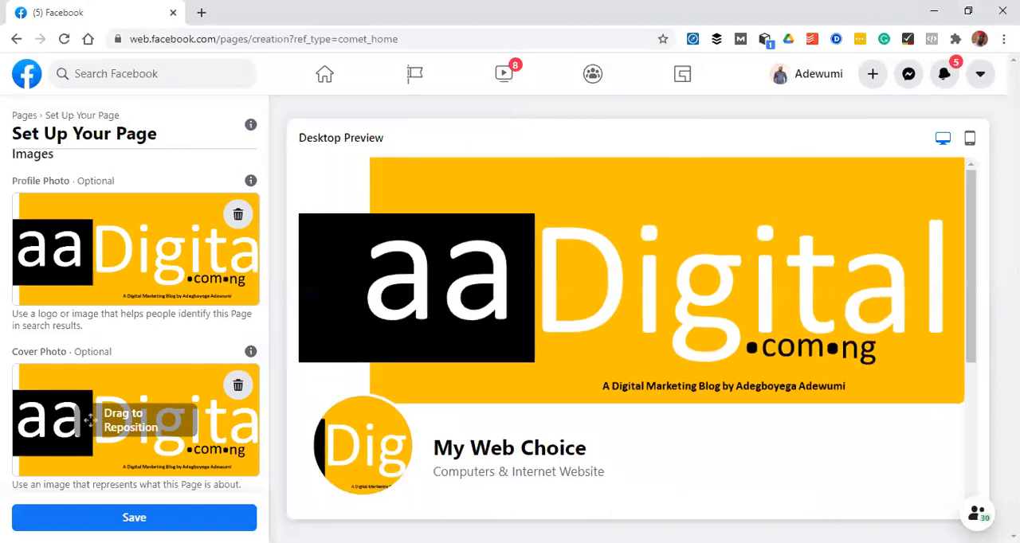
{"action": "left_click", "coordinate": [134, 518]}
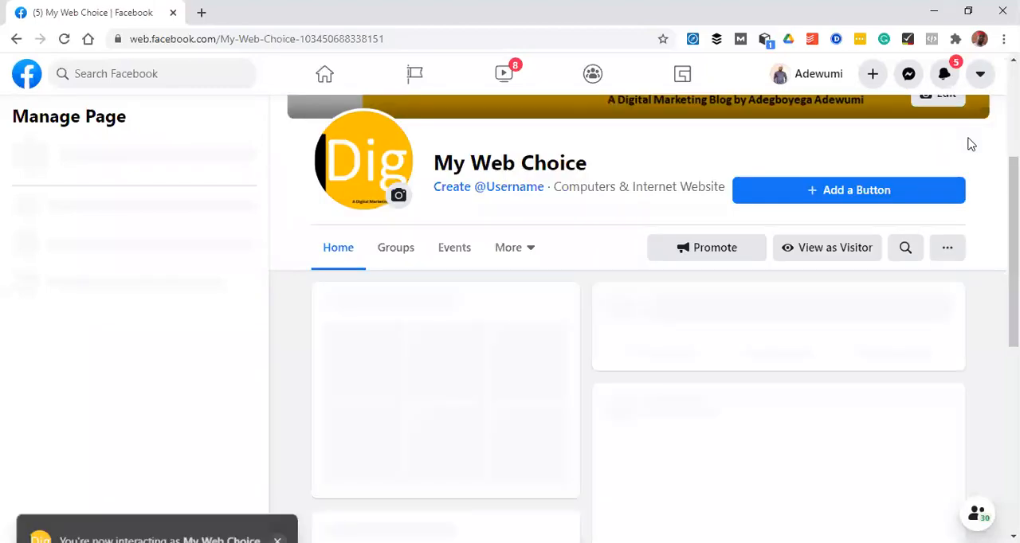
Look over the new page's header, home content and the page management options down to Settings
{"action": "left_click_drag", "start_coordinate": [1013, 239], "coordinate": [1014, 148]}
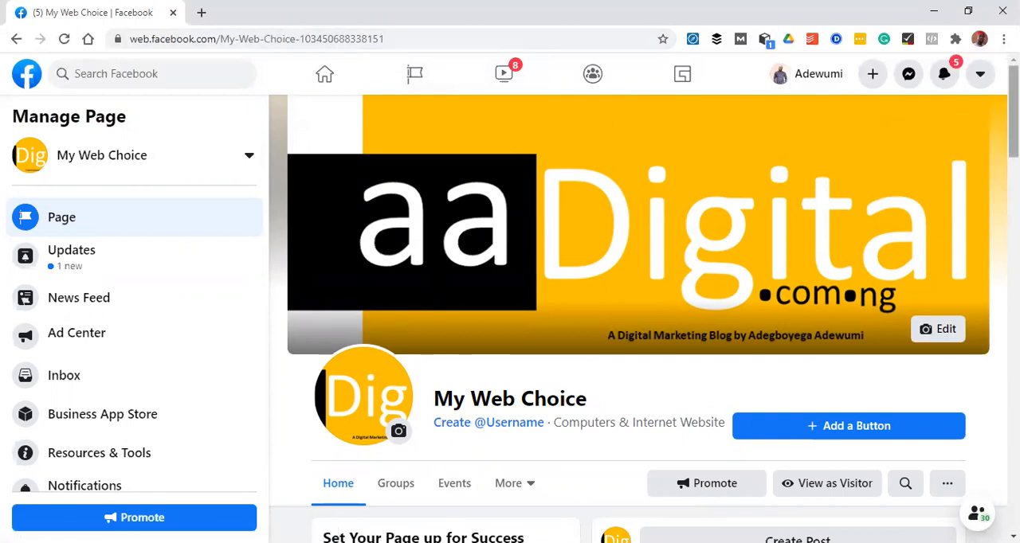
{"action": "scroll", "coordinate": [976, 121], "scroll_direction": "down", "scroll_amount": 5}
{"action": "scroll", "coordinate": [637, 319], "scroll_direction": "up", "scroll_amount": 3}
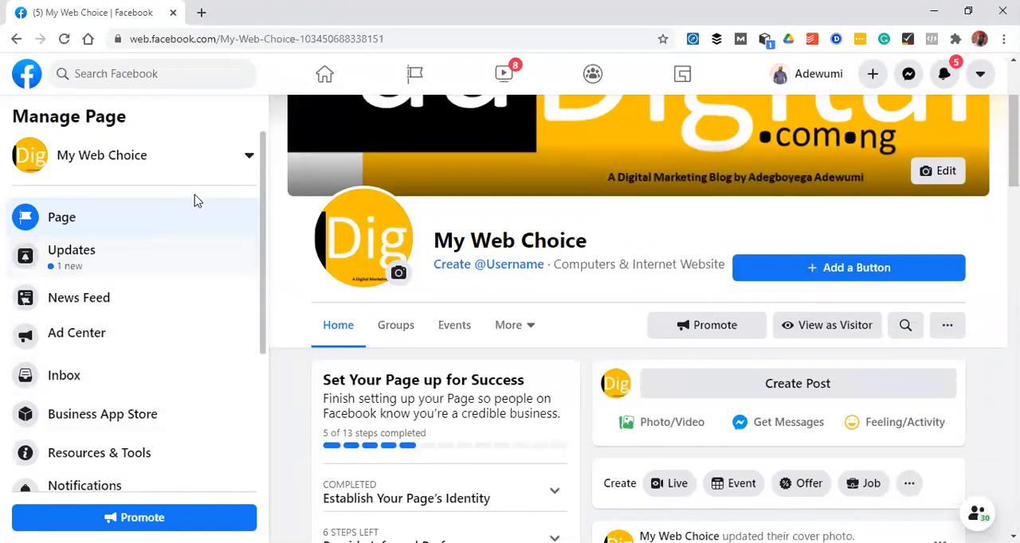
{"action": "left_click_drag", "start_coordinate": [259, 200], "coordinate": [271, 379]}
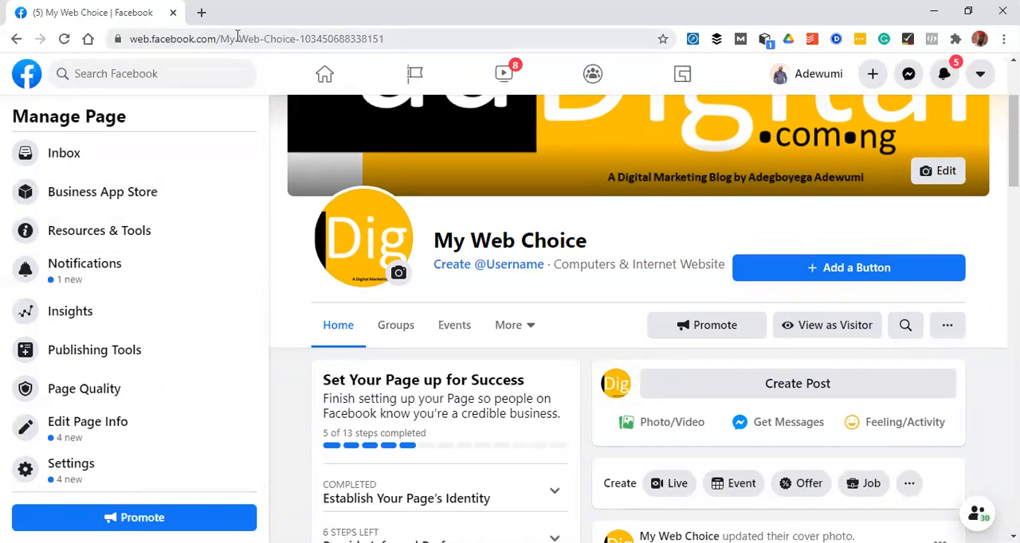
Examine the ID number at the end of the new page's web address and look at its cover and header
{"action": "left_click_drag", "start_coordinate": [307, 37], "coordinate": [344, 40]}
{"action": "left_click", "coordinate": [411, 41]}
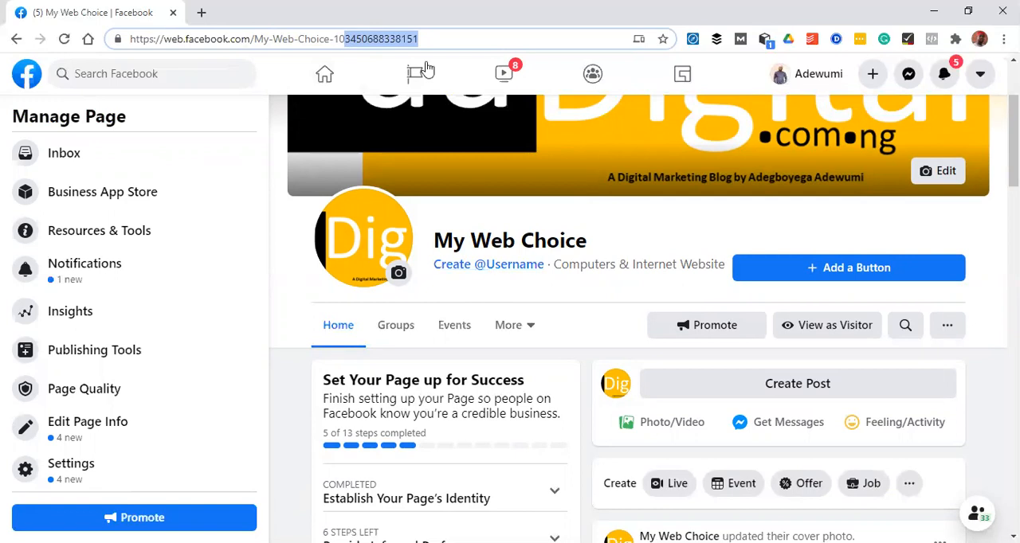
{"action": "scroll", "coordinate": [426, 68], "scroll_direction": "up", "scroll_amount": 2}
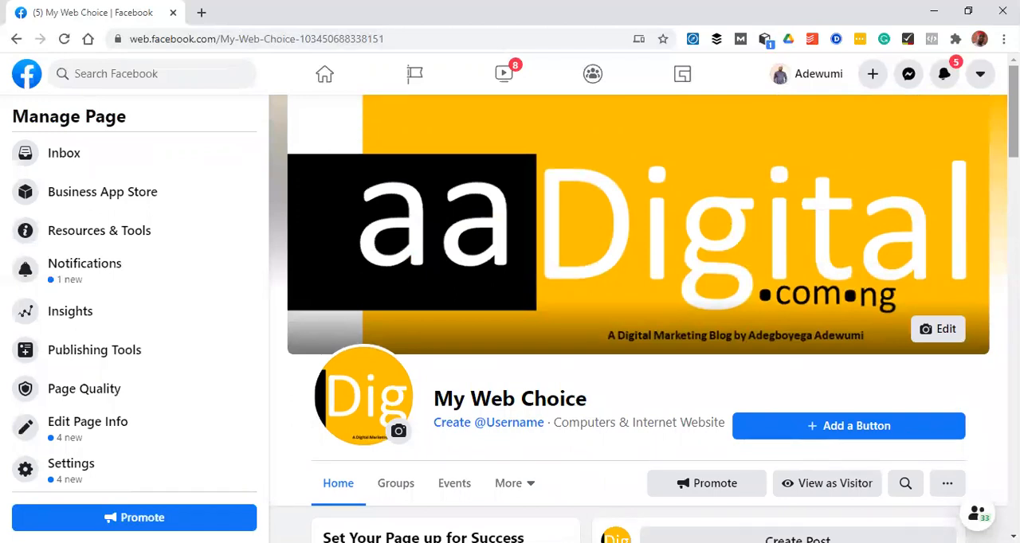
Go from the page to Ads Manager through the home feed, view the ad sets and return to the campaign list
{"action": "left_click", "coordinate": [328, 73]}
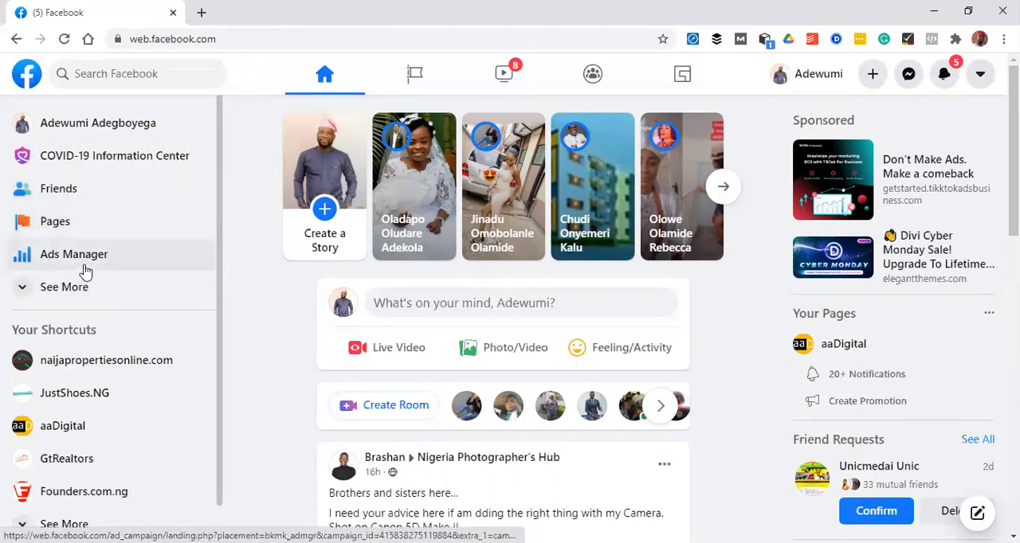
{"action": "left_click", "coordinate": [90, 257]}
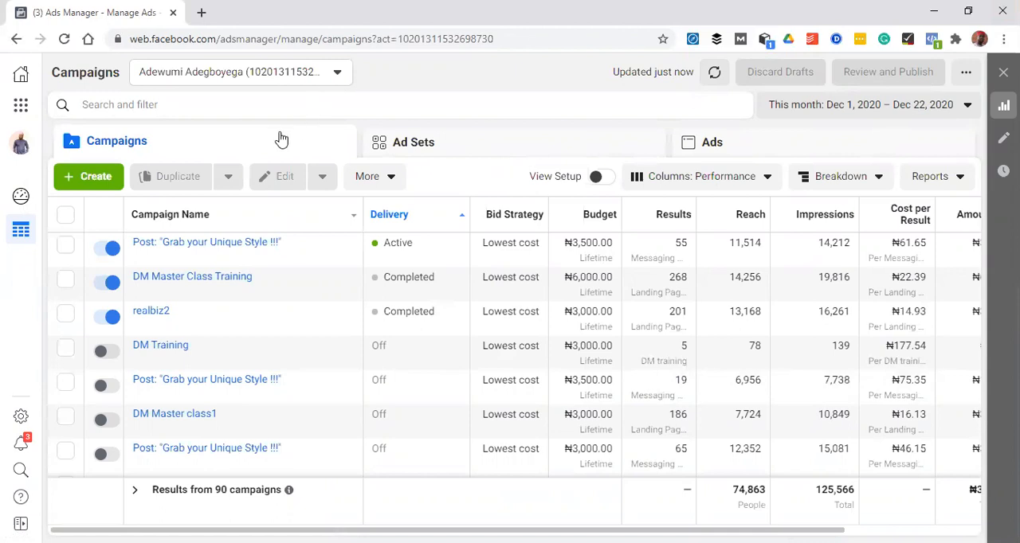
{"action": "left_click", "coordinate": [453, 146]}
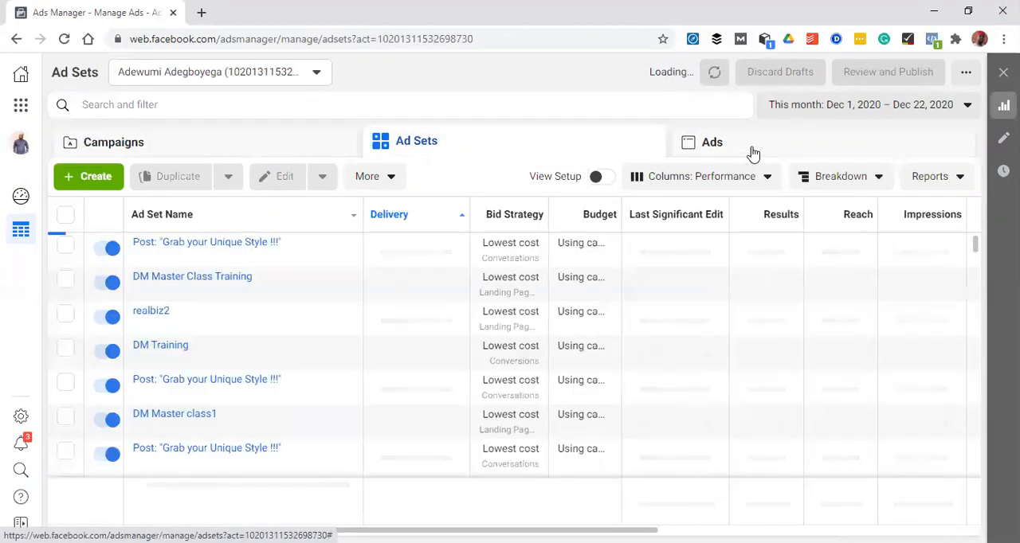
{"action": "left_click", "coordinate": [307, 141]}
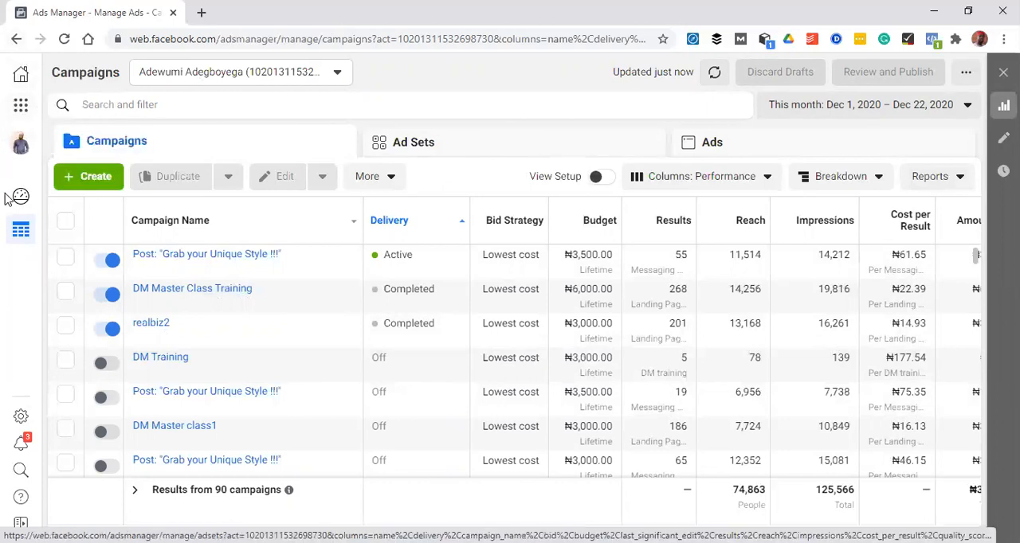
Look through the business tools list from the shortcuts to the Analyze and Report section and close it
{"action": "left_click", "coordinate": [22, 107]}
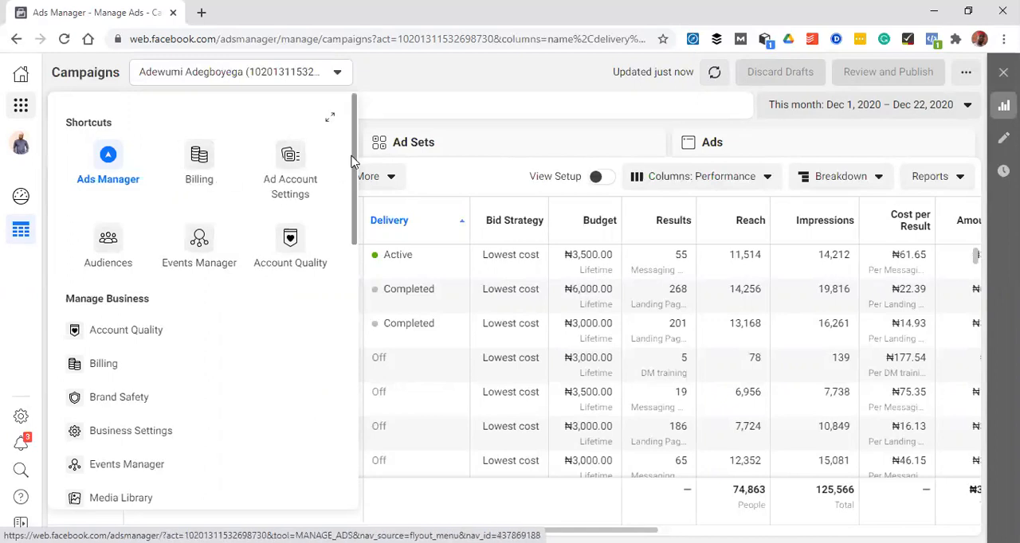
{"action": "left_click_drag", "start_coordinate": [352, 174], "coordinate": [263, 390]}
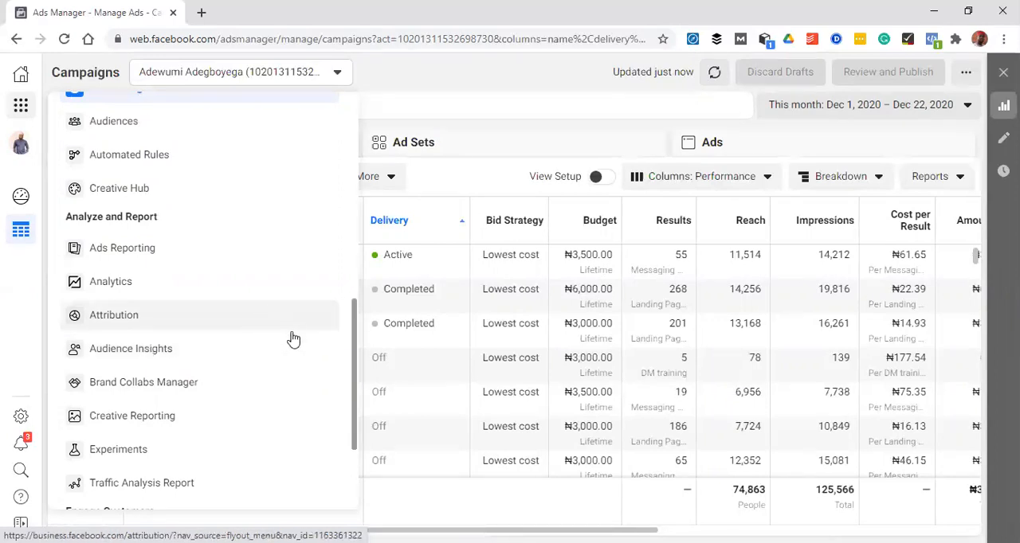
{"action": "scroll", "coordinate": [350, 349], "scroll_direction": "up", "scroll_amount": 1}
{"action": "scroll", "coordinate": [350, 349], "scroll_direction": "up", "scroll_amount": 3}
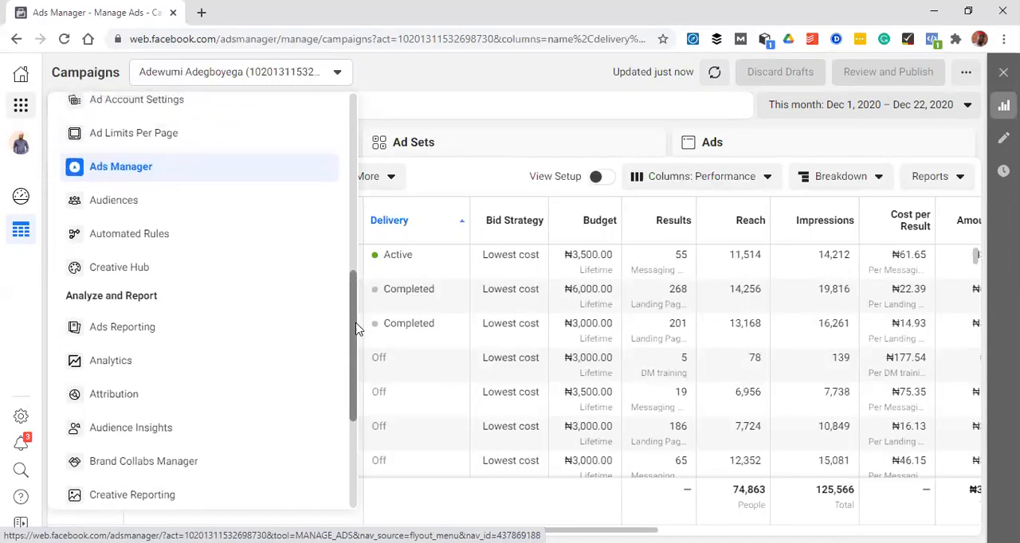
{"action": "left_click_drag", "start_coordinate": [357, 315], "coordinate": [375, 144]}
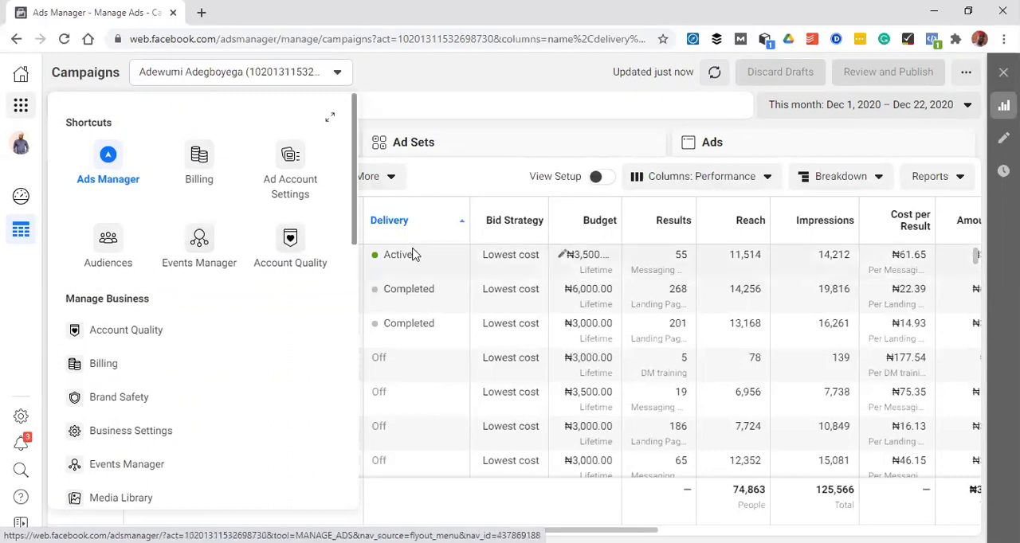
{"action": "left_click", "coordinate": [512, 70]}
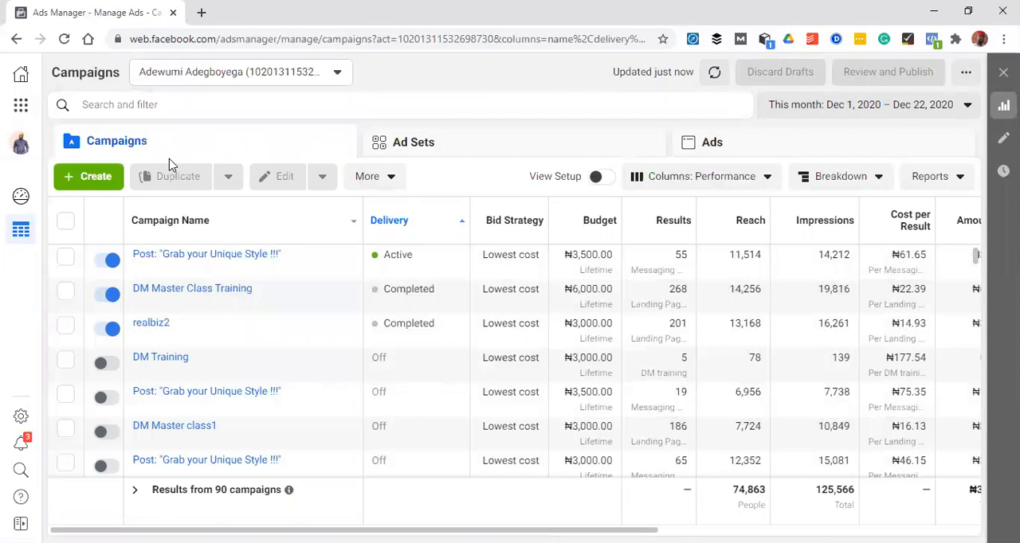
Review the objectives offered for a new campaign, covering awareness, consideration and conversion, and close the dialog
{"action": "left_click", "coordinate": [98, 184]}
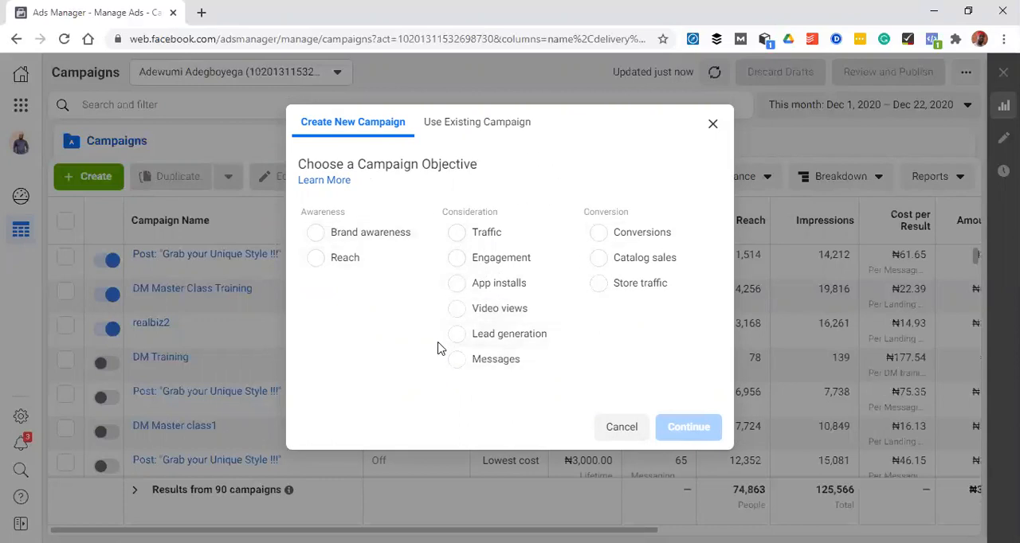
{"action": "left_click", "coordinate": [712, 126]}
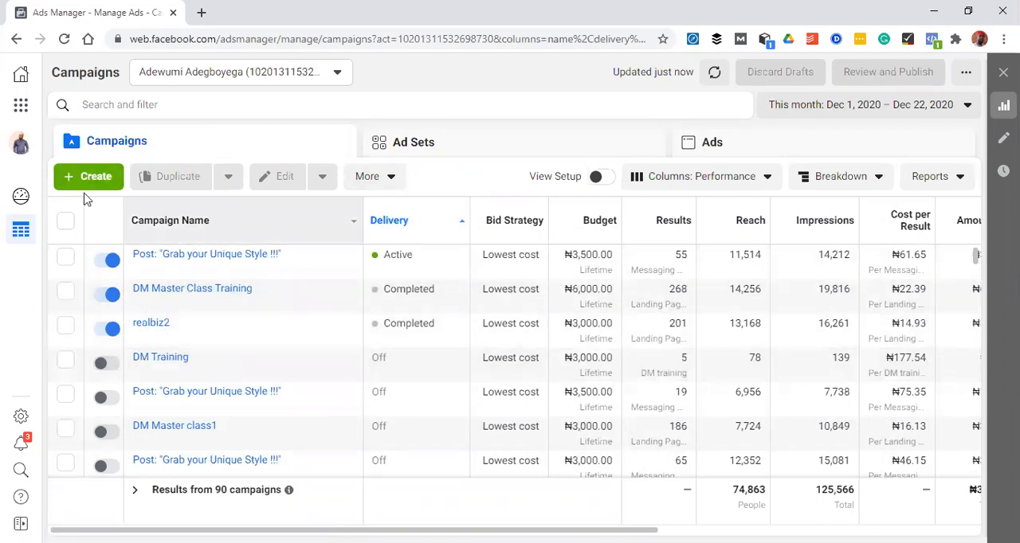
Open Audience Insights from the business tools and start with the Everyone on Facebook audience
{"action": "left_click", "coordinate": [20, 103]}
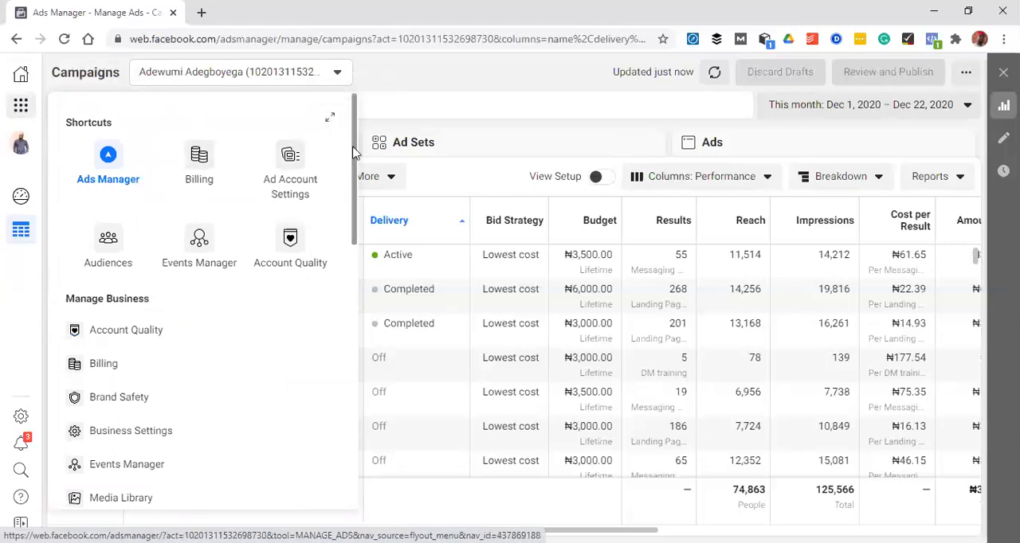
{"action": "left_click_drag", "start_coordinate": [355, 152], "coordinate": [348, 353]}
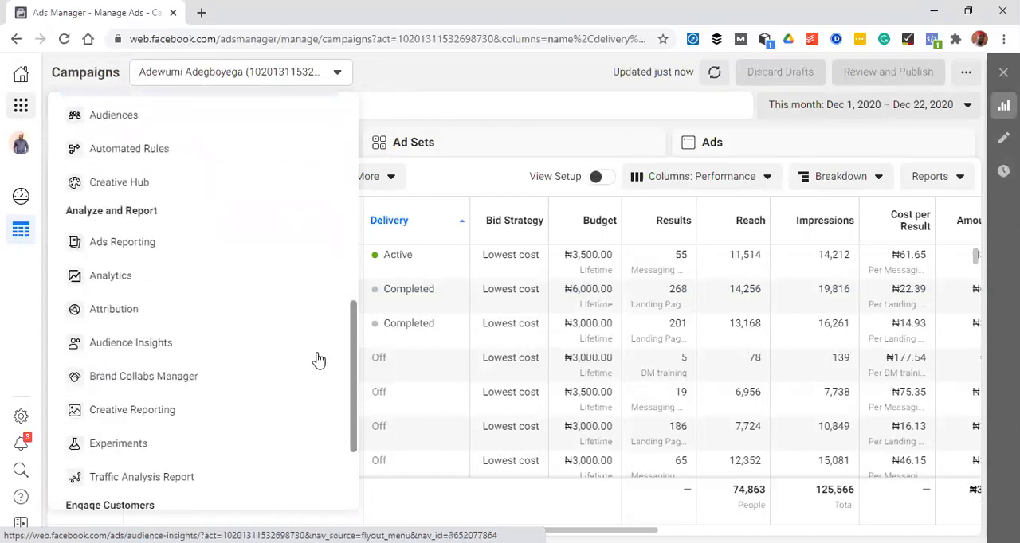
{"action": "left_click", "coordinate": [161, 349]}
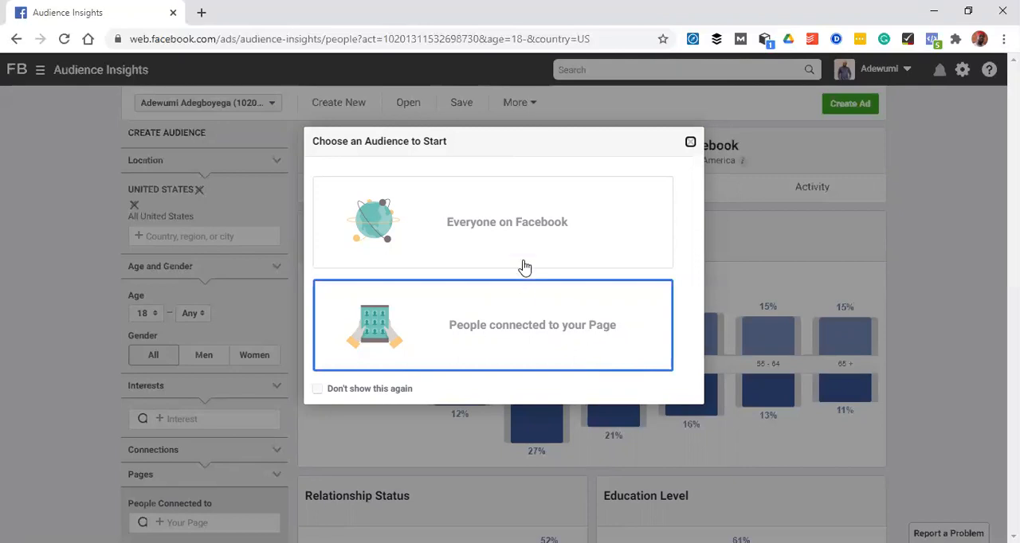
{"action": "left_click", "coordinate": [539, 221]}
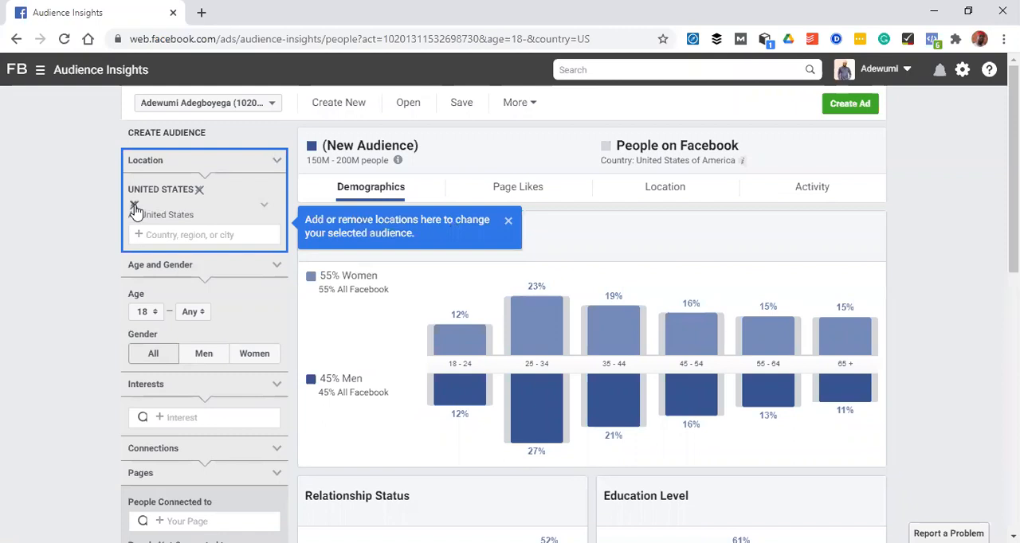
Replace the United States with Nigeria as the audience location
{"action": "left_click", "coordinate": [199, 192]}
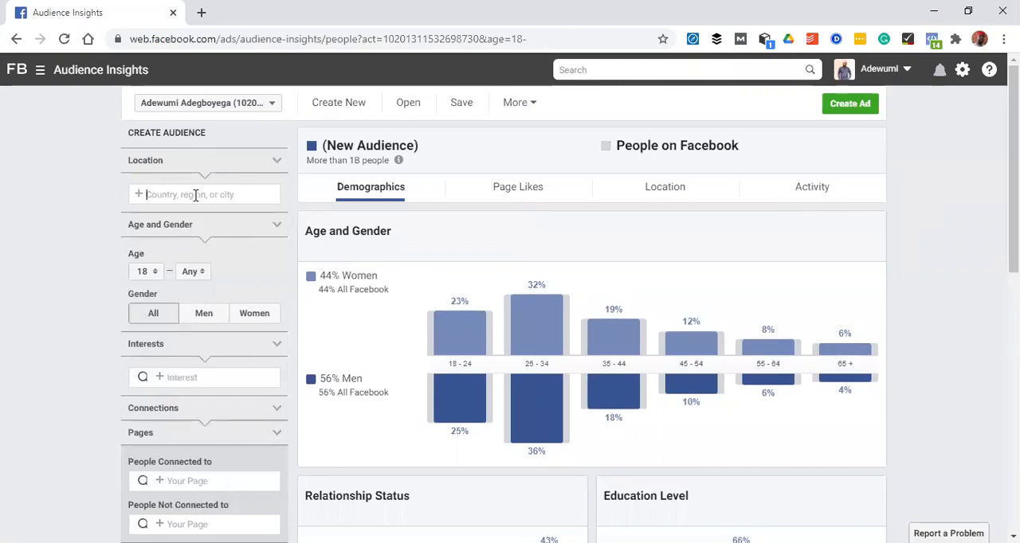
{"action": "type", "text": "Nigeria"}
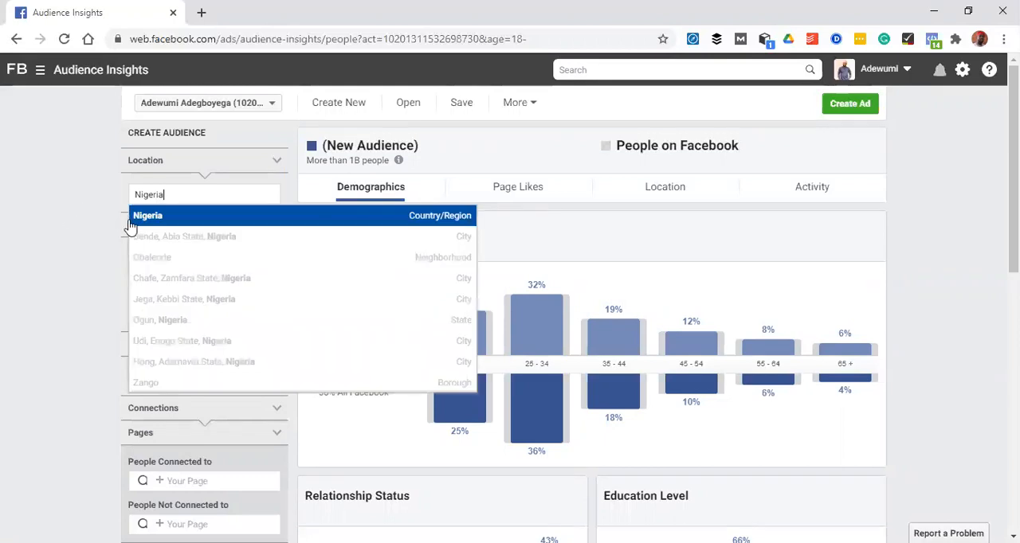
{"action": "left_click", "coordinate": [200, 217]}
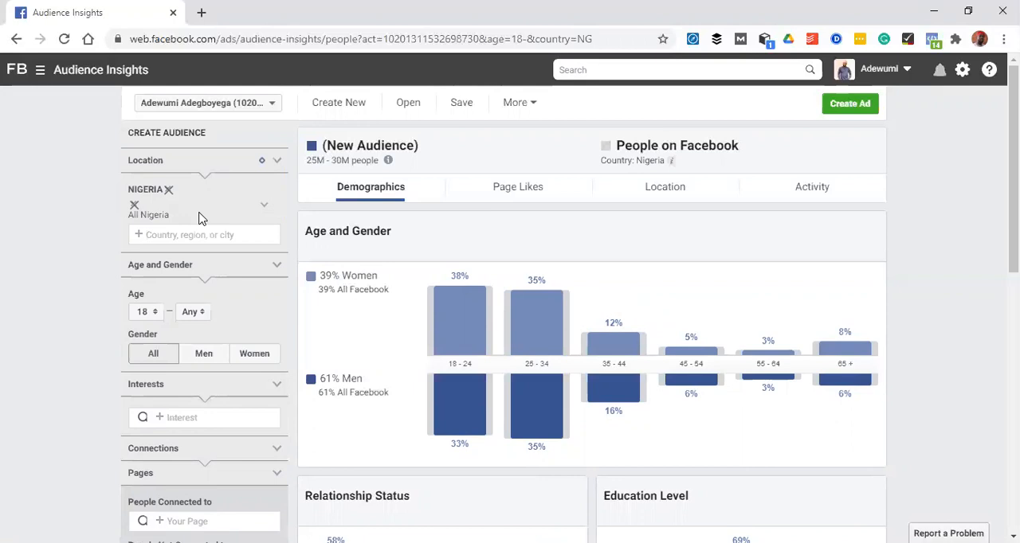
Set the audience's minimum age to 22
{"action": "left_click", "coordinate": [149, 316]}
{"action": "left_click_drag", "start_coordinate": [160, 330], "coordinate": [162, 343]}
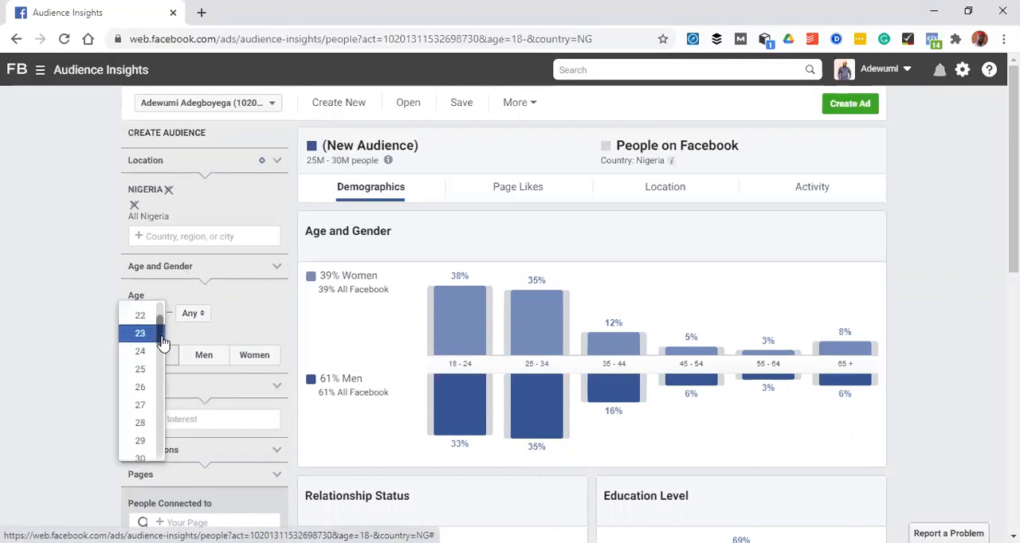
{"action": "key", "text": "Escape"}
{"action": "left_click", "coordinate": [158, 321]}
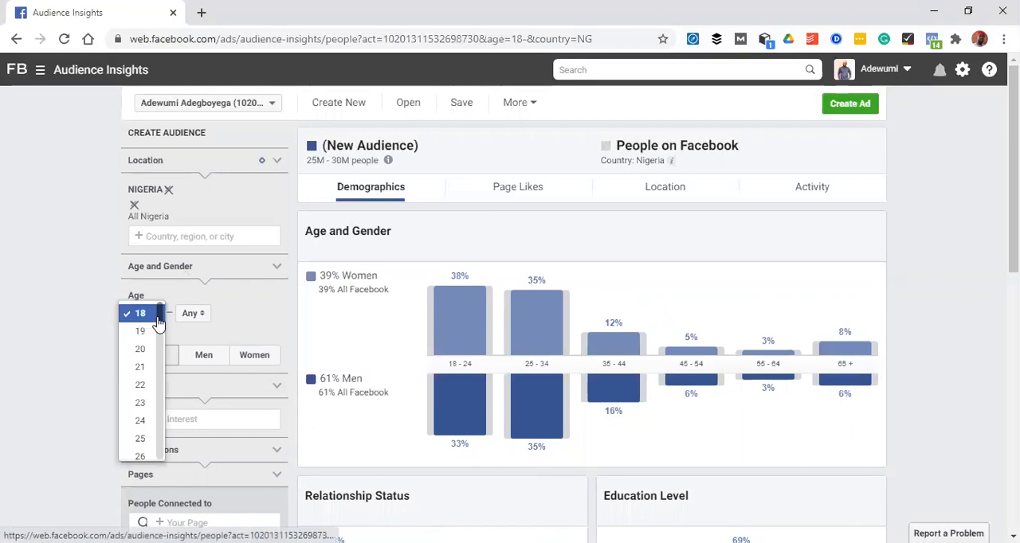
{"action": "left_click_drag", "start_coordinate": [158, 329], "coordinate": [157, 337]}
{"action": "left_click", "coordinate": [157, 320]}
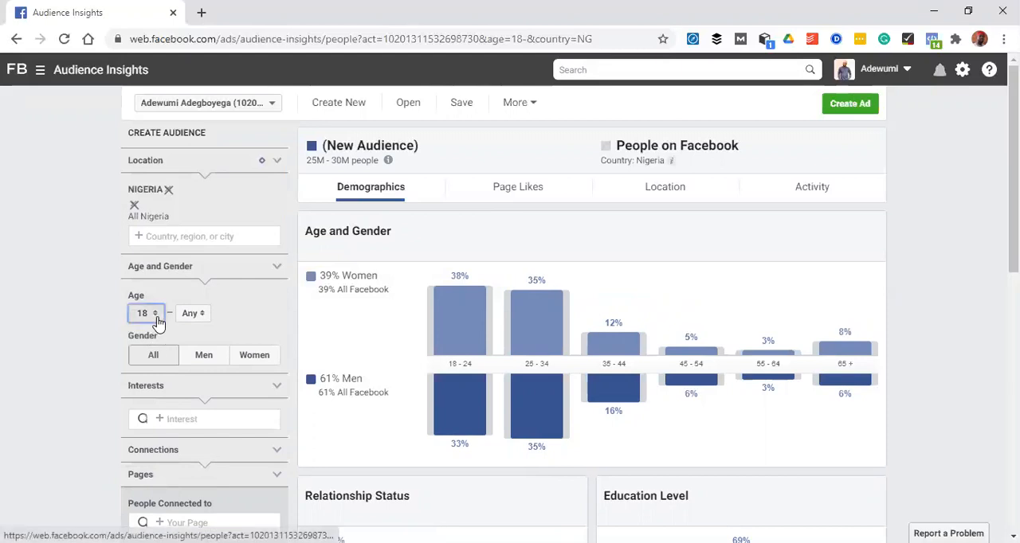
{"action": "left_click", "coordinate": [158, 320]}
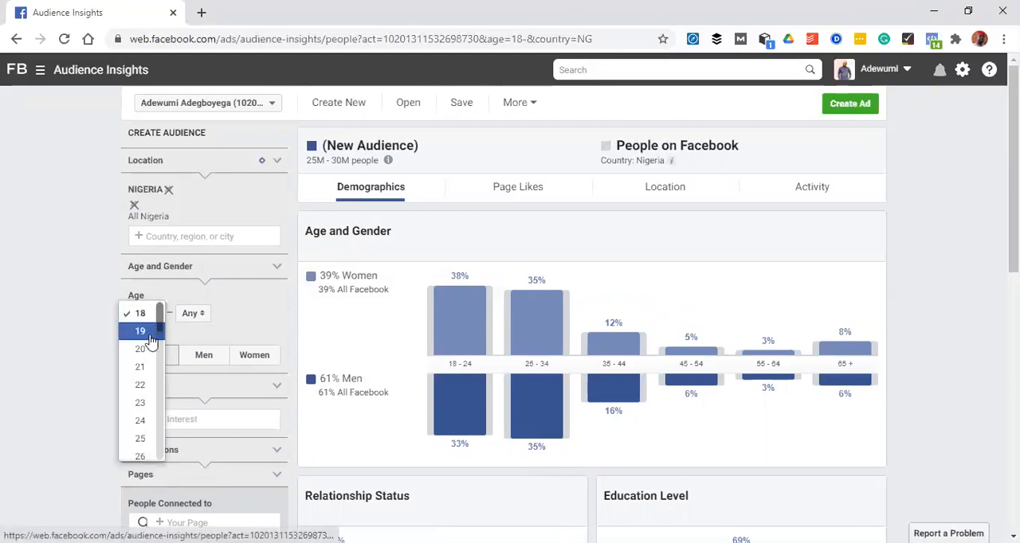
{"action": "left_click", "coordinate": [143, 384]}
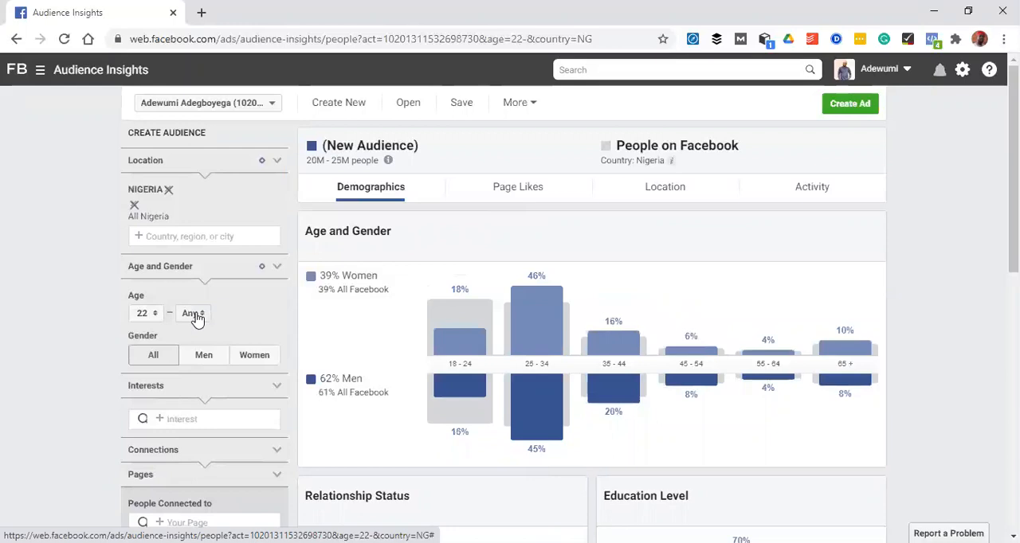
Set the audience's maximum age to 21
{"action": "left_click", "coordinate": [197, 318]}
{"action": "scroll", "coordinate": [208, 338], "scroll_direction": "down", "scroll_amount": 1}
{"action": "left_click_drag", "start_coordinate": [208, 348], "coordinate": [208, 445]}
{"action": "left_click", "coordinate": [186, 321]}
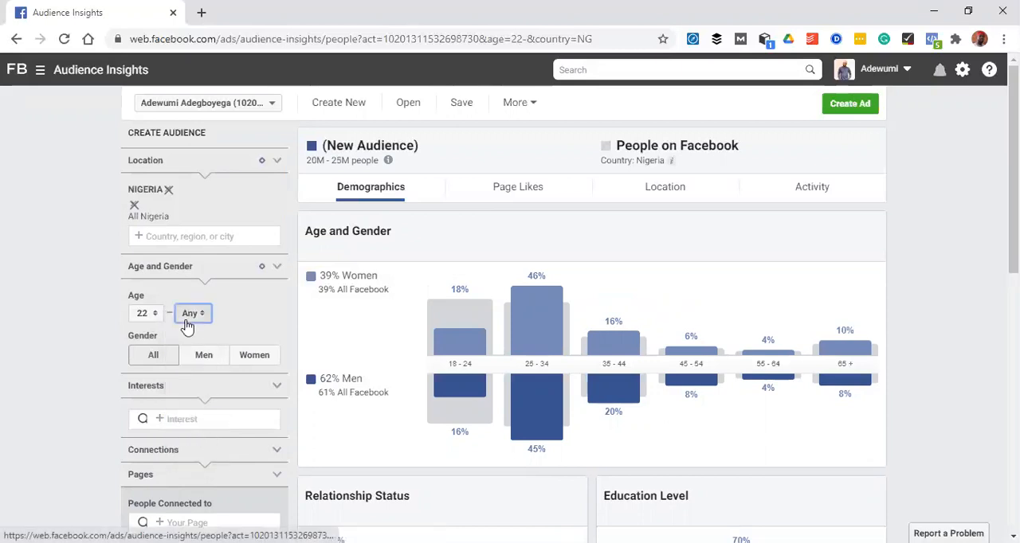
{"action": "left_click", "coordinate": [187, 326]}
{"action": "scroll", "coordinate": [201, 394], "scroll_direction": "down", "scroll_amount": 5}
{"action": "scroll", "coordinate": [201, 402], "scroll_direction": "down", "scroll_amount": 2}
{"action": "scroll", "coordinate": [201, 416], "scroll_direction": "down", "scroll_amount": 2}
{"action": "scroll", "coordinate": [199, 430], "scroll_direction": "down", "scroll_amount": 3}
{"action": "left_click", "coordinate": [195, 432]}
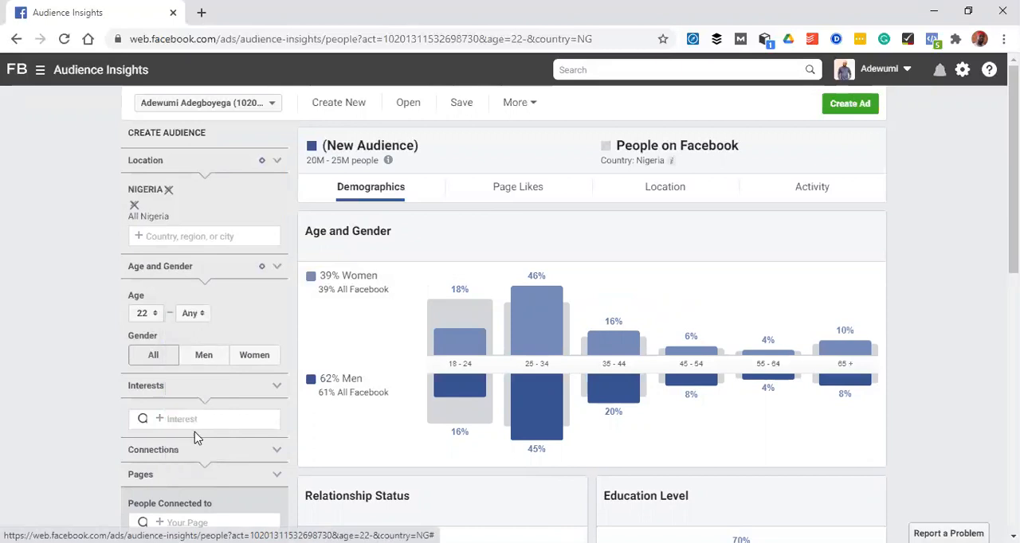
{"action": "left_click", "coordinate": [186, 320]}
{"action": "left_click", "coordinate": [185, 388]}
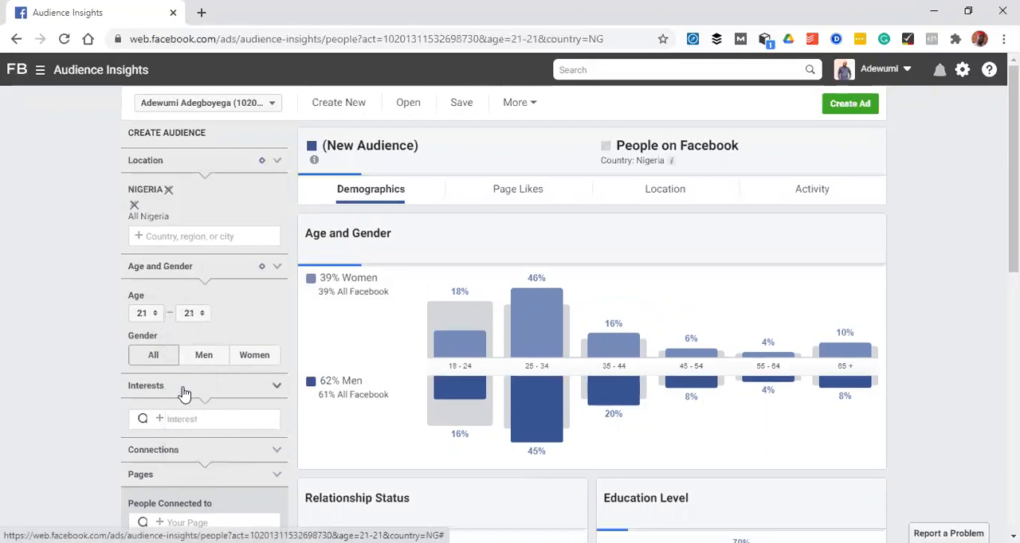
Raise the audience's maximum age to 60
{"action": "left_click", "coordinate": [194, 314]}
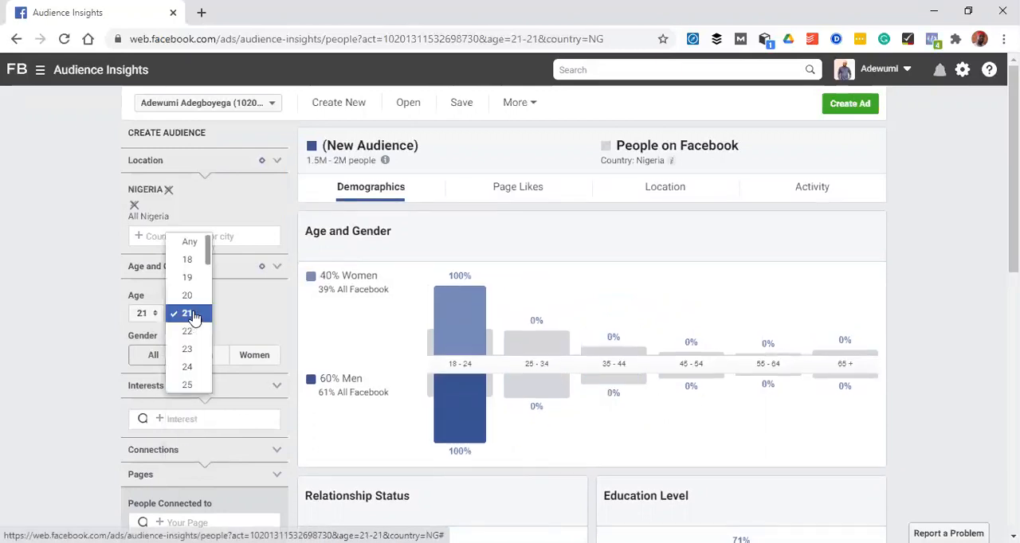
{"action": "key", "text": "Down"}
{"action": "key", "text": "Down"}
{"action": "key", "text": "Down"}
{"action": "key", "text": "Down"}
{"action": "key", "text": "Down"}
{"action": "key", "text": "Down"}
{"action": "key", "text": "Down"}
{"action": "key", "text": "Down"}
{"action": "key", "text": "Down"}
{"action": "key", "text": "Down"}
{"action": "key", "text": "Down"}
{"action": "key", "text": "Down"}
{"action": "key", "text": "Down"}
{"action": "key", "text": "Down"}
{"action": "key", "text": "Down"}
{"action": "key", "text": "Down"}
{"action": "key", "text": "Down"}
{"action": "key", "text": "Down"}
{"action": "key", "text": "Down"}
{"action": "key", "text": "Down"}
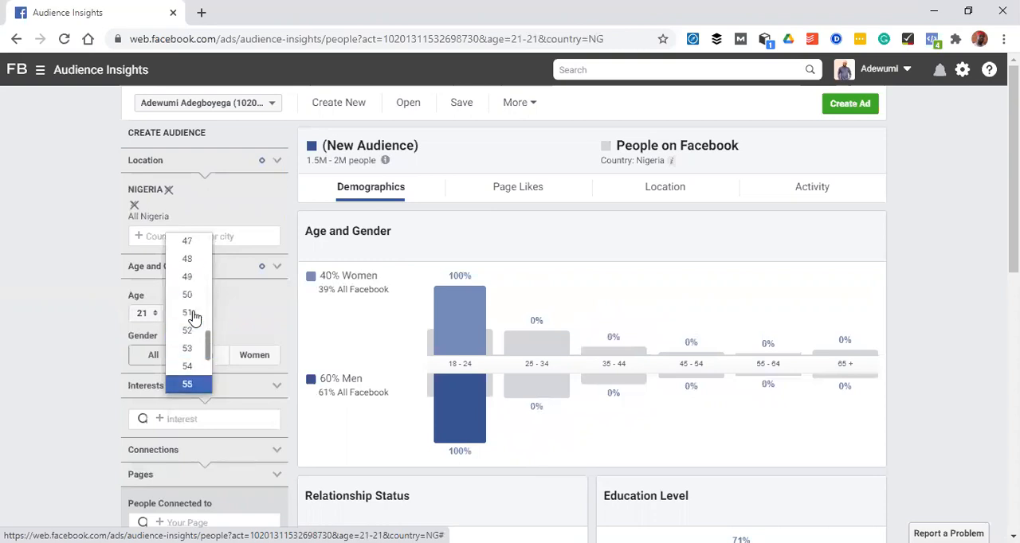
{"action": "key", "text": "Down"}
{"action": "key", "text": "Down"}
{"action": "key", "text": "Down"}
{"action": "key", "text": "Down"}
{"action": "key", "text": "Down"}
{"action": "key", "text": "Return"}
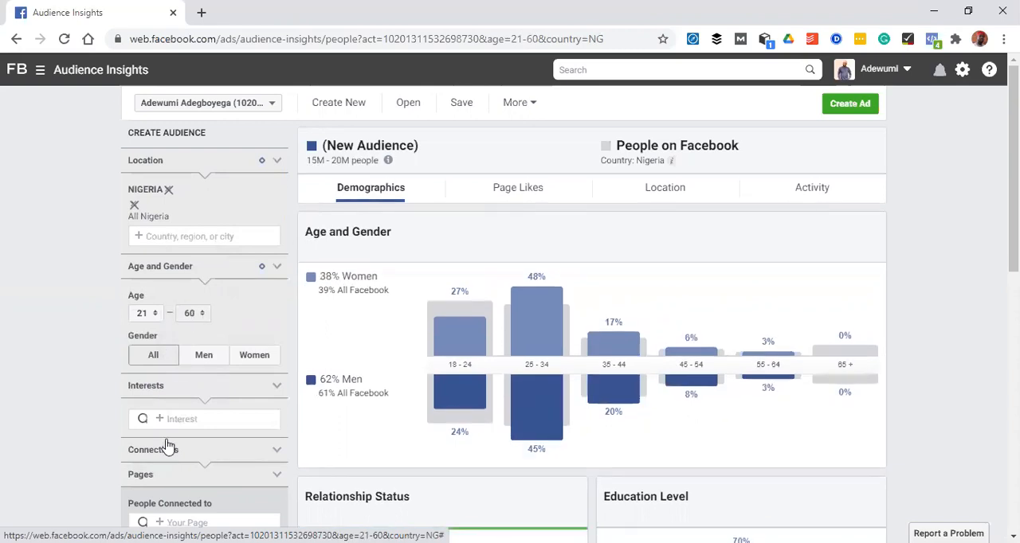
Compare the age and gender chart for men only and all genders, ending on all, and view the relationship and education charts
{"action": "scroll", "coordinate": [525, 165], "scroll_direction": "down", "scroll_amount": 1}
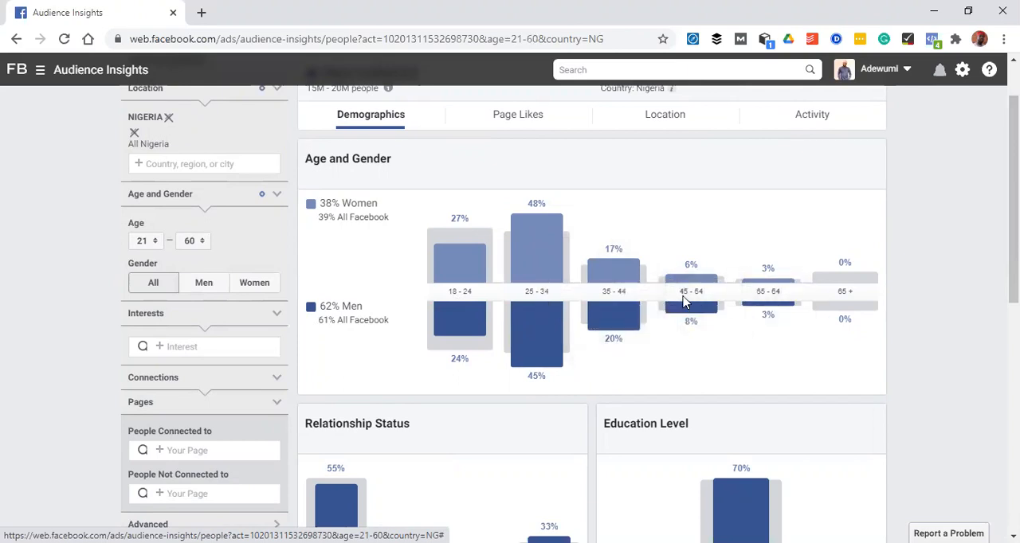
{"action": "mouse_move", "coordinate": [759, 309]}
{"action": "left_click", "coordinate": [204, 284]}
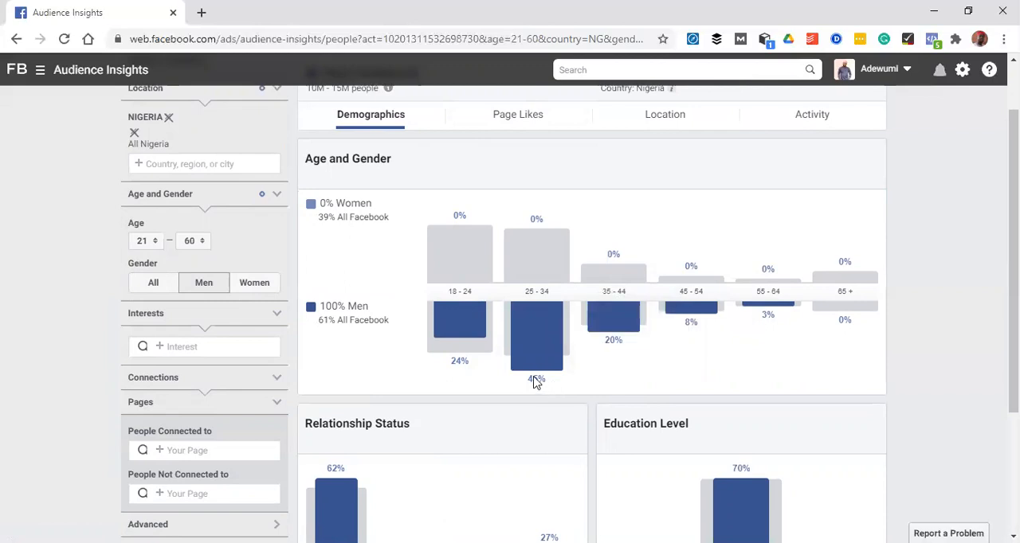
{"action": "mouse_move", "coordinate": [532, 311]}
{"action": "left_click", "coordinate": [153, 284]}
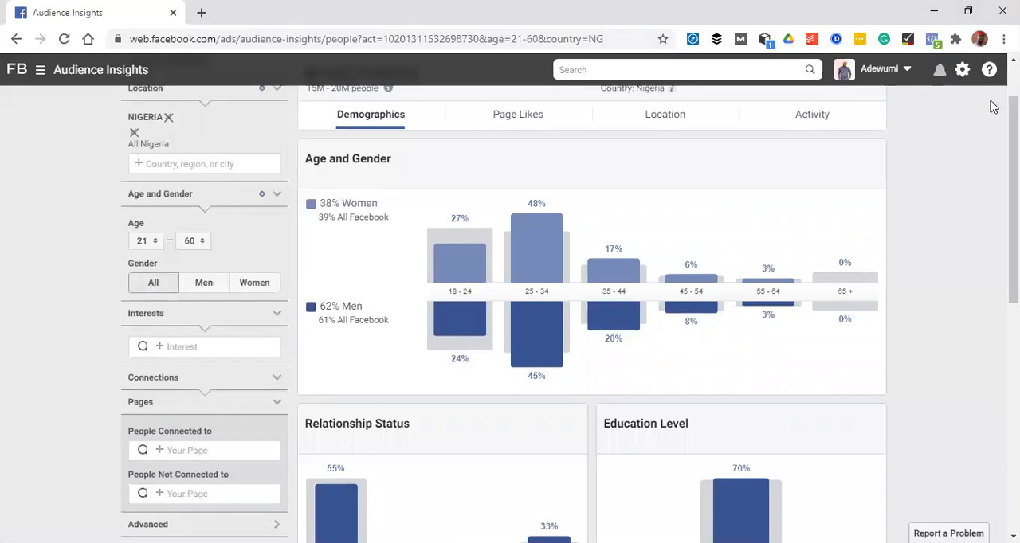
{"action": "scroll", "coordinate": [570, 319], "scroll_direction": "down", "scroll_amount": 1}
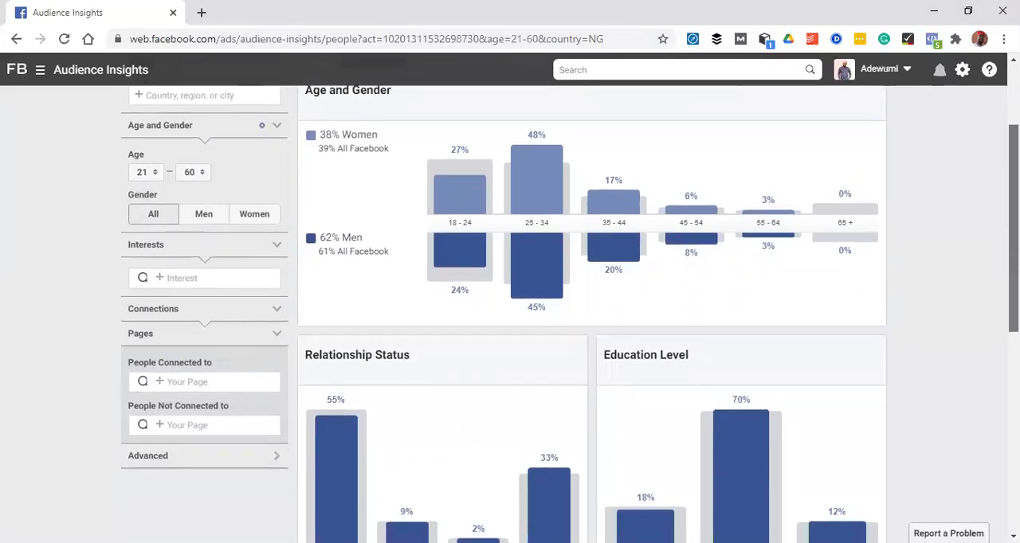
Search the audience interests for "shop online" and add Online shopping as an interest
{"action": "scroll", "coordinate": [570, 318], "scroll_direction": "down", "scroll_amount": 1}
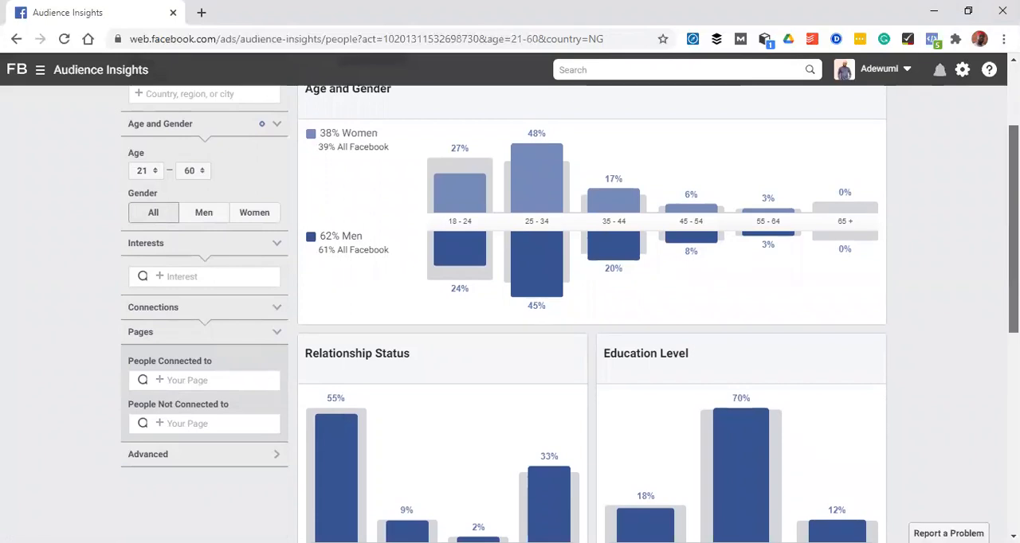
{"action": "scroll", "coordinate": [630, 282], "scroll_direction": "down", "scroll_amount": 1}
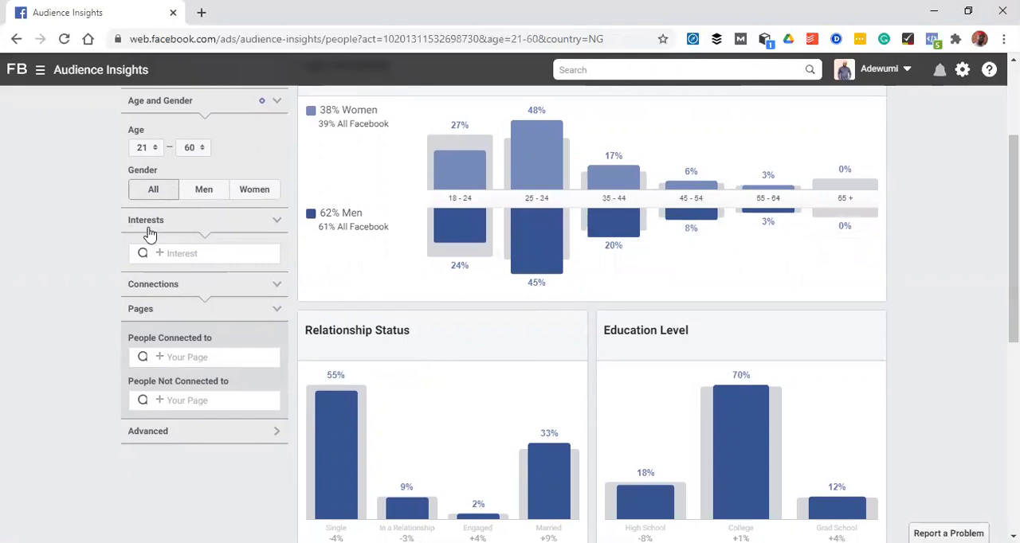
{"action": "left_click", "coordinate": [175, 255]}
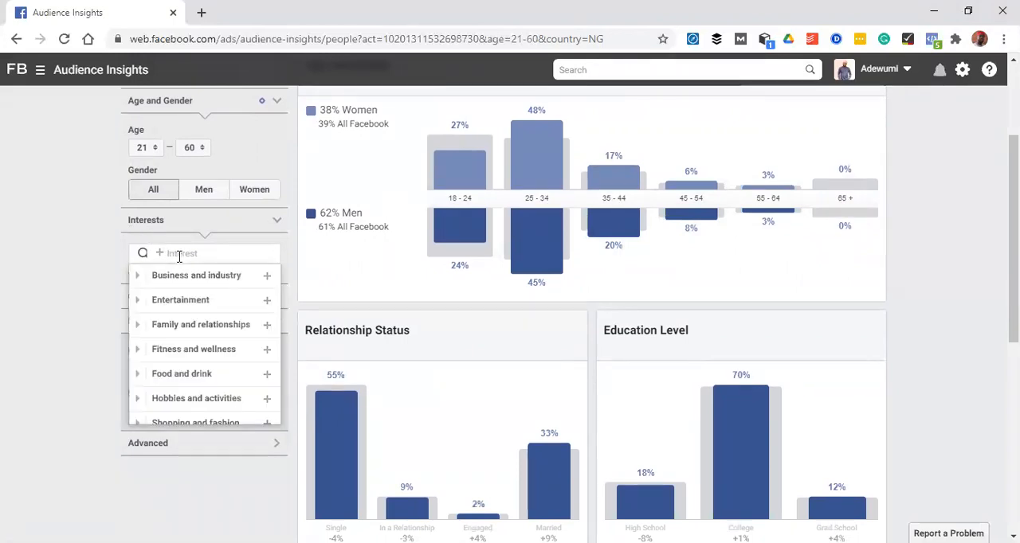
{"action": "type", "text": "shop"}
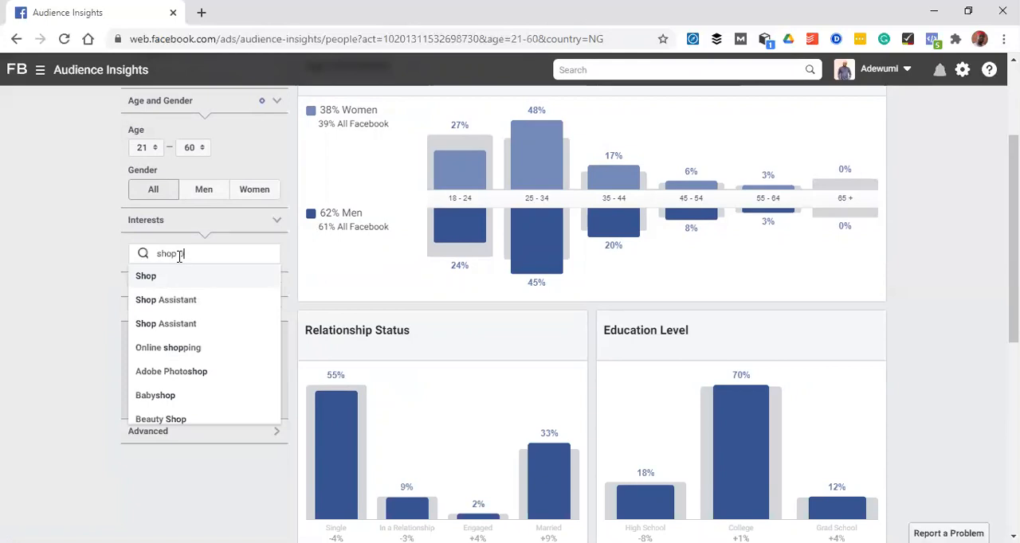
{"action": "type", "text": "ie"}
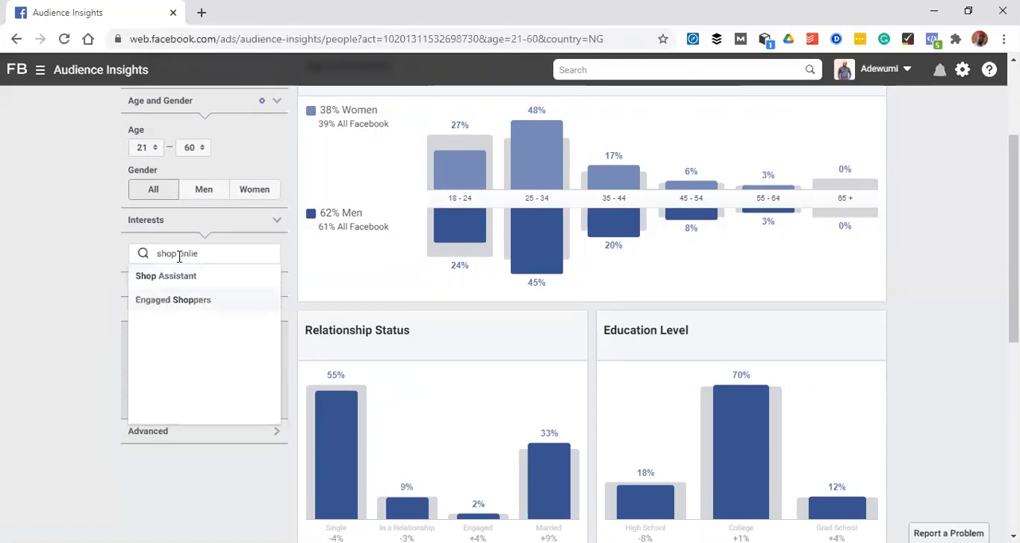
{"action": "key", "text": "BackSpace"}
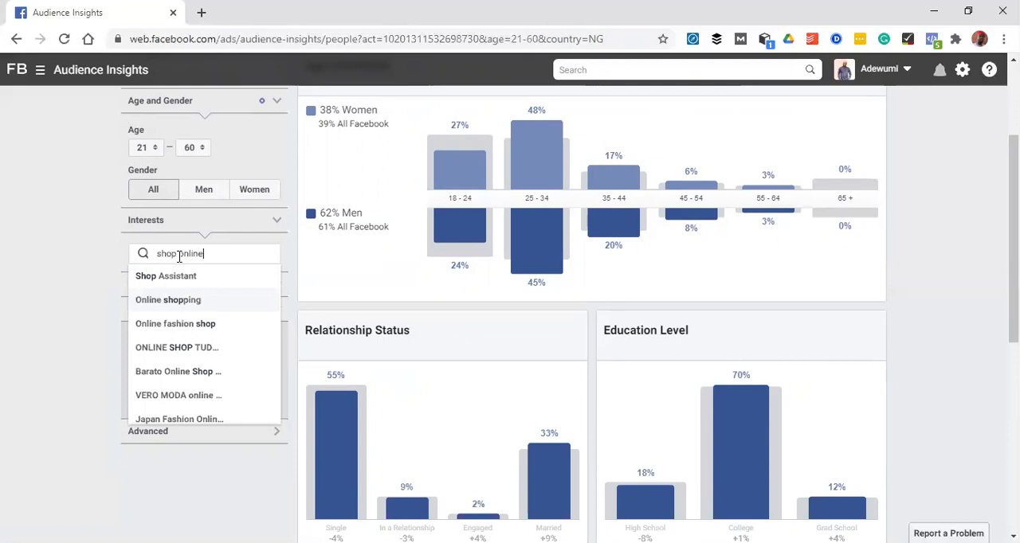
{"action": "left_click", "coordinate": [156, 301]}
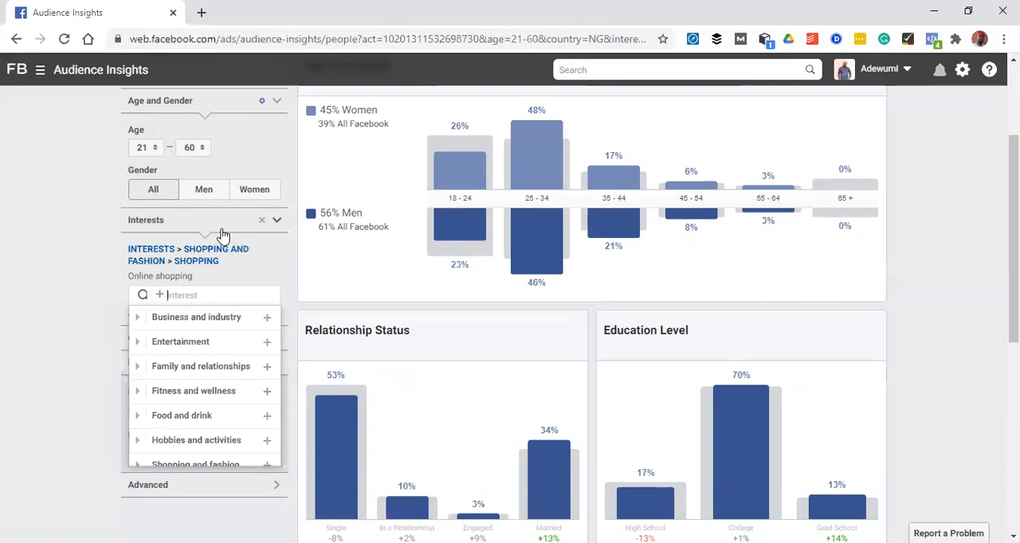
{"action": "left_click", "coordinate": [988, 212]}
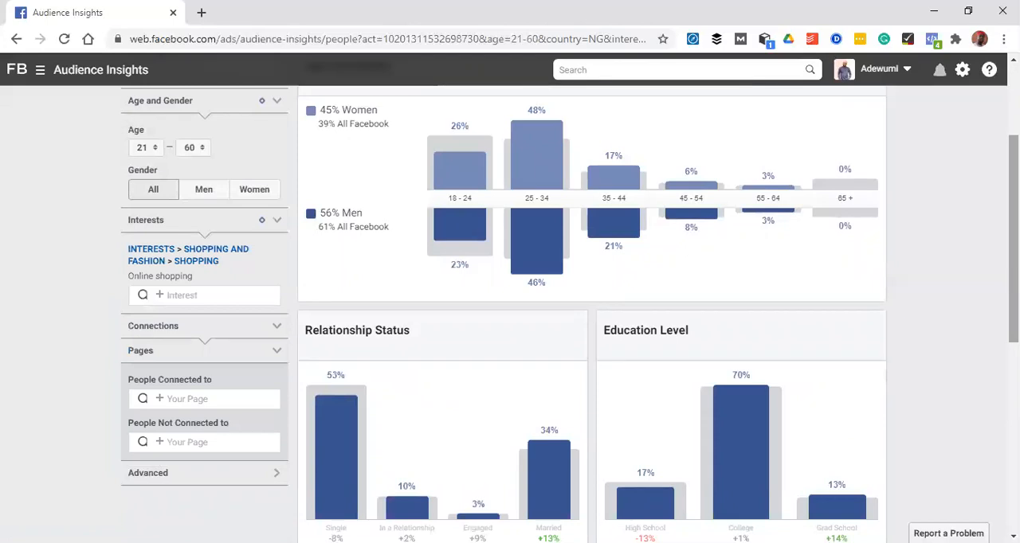
Review the relationship status, education level and job title breakdowns for the online shopping audience
{"action": "scroll", "coordinate": [570, 318], "scroll_direction": "down", "scroll_amount": 3}
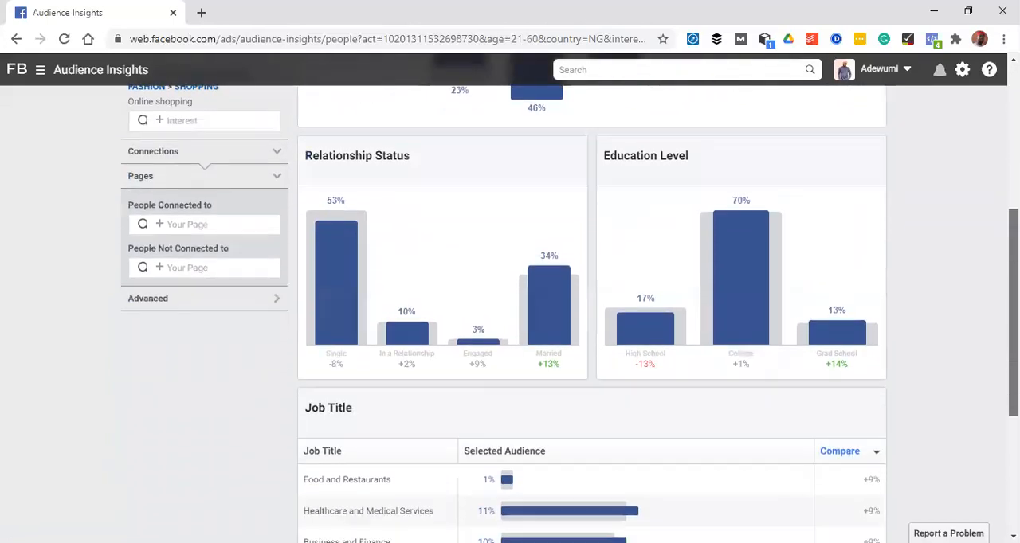
{"action": "scroll", "coordinate": [571, 319], "scroll_direction": "down", "scroll_amount": 2}
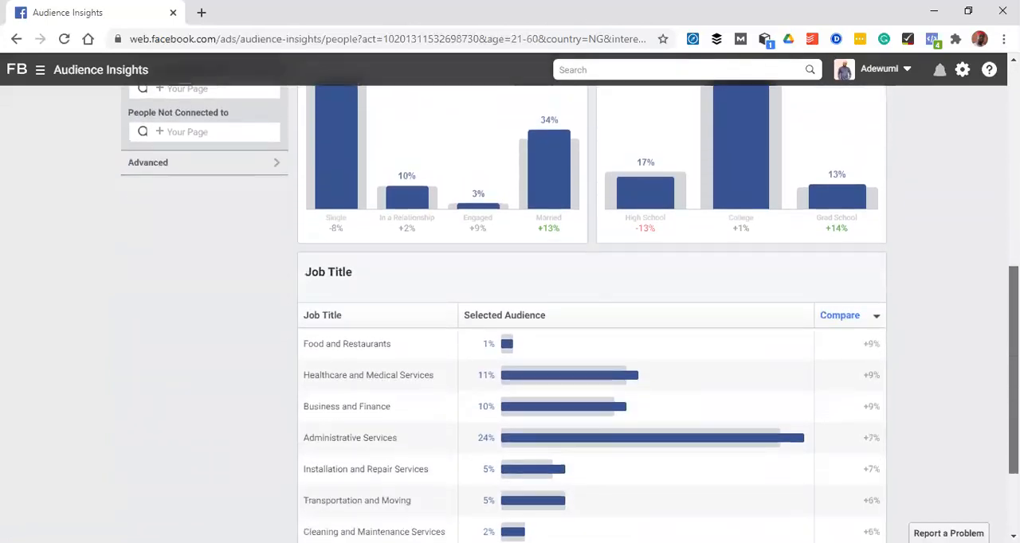
{"action": "scroll", "coordinate": [570, 318], "scroll_direction": "down", "scroll_amount": 2}
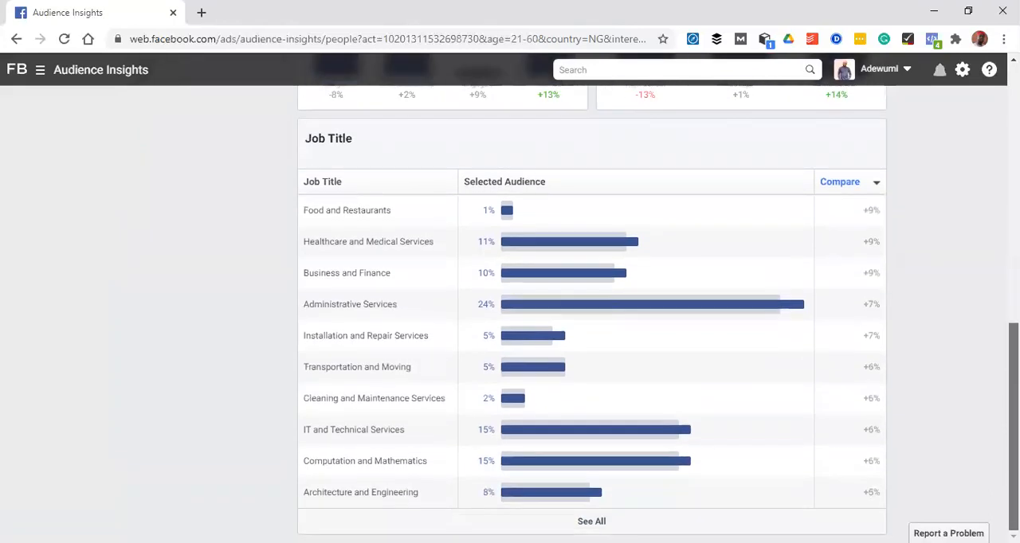
{"action": "scroll", "coordinate": [570, 319], "scroll_direction": "up", "scroll_amount": 7}
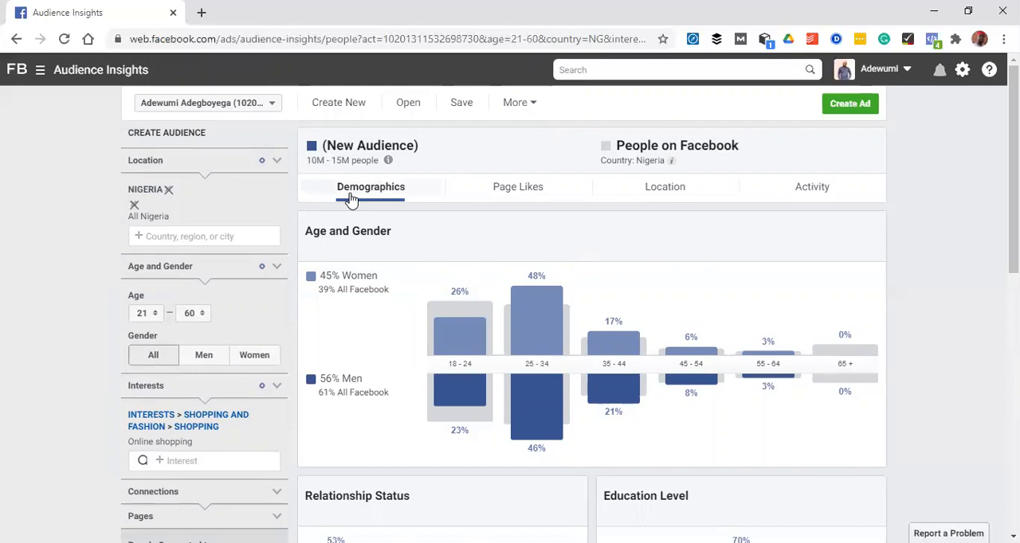
Examine the audience's page likes, covering the top categories and the page relevance and affinity table
{"action": "left_click", "coordinate": [518, 191]}
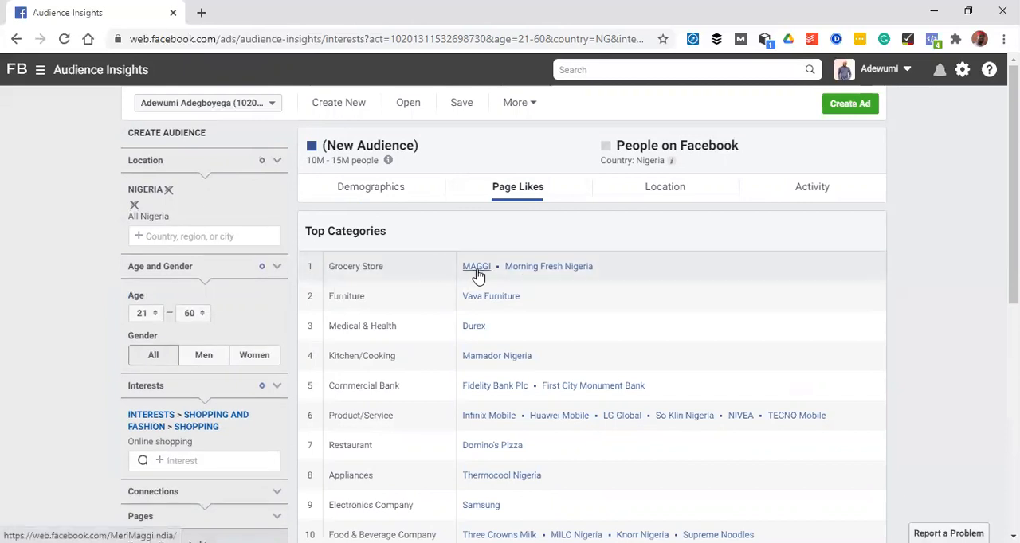
{"action": "left_click_drag", "start_coordinate": [1014, 287], "coordinate": [1014, 291]}
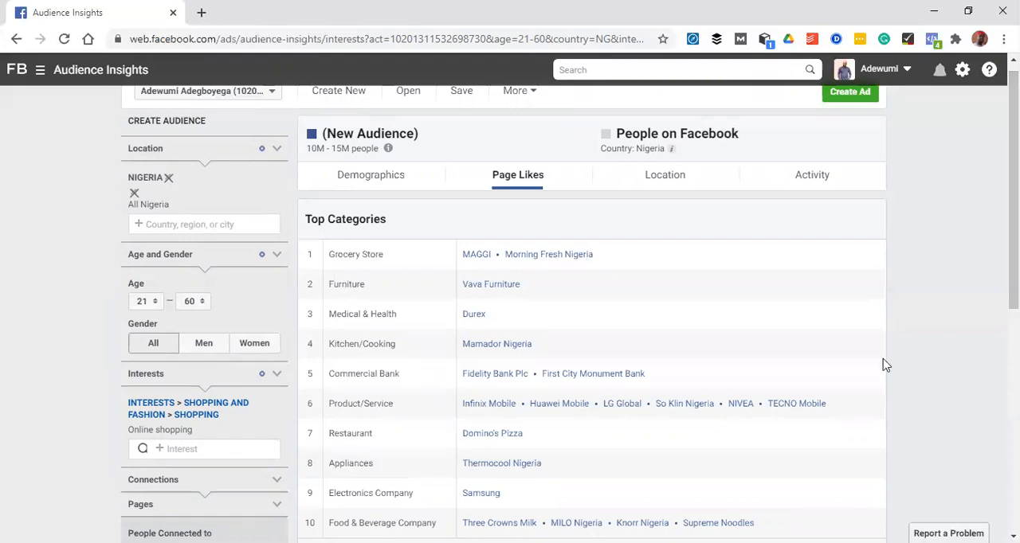
{"action": "scroll", "coordinate": [1014, 199], "scroll_direction": "down", "scroll_amount": 2}
{"action": "scroll", "coordinate": [570, 319], "scroll_direction": "down", "scroll_amount": 3}
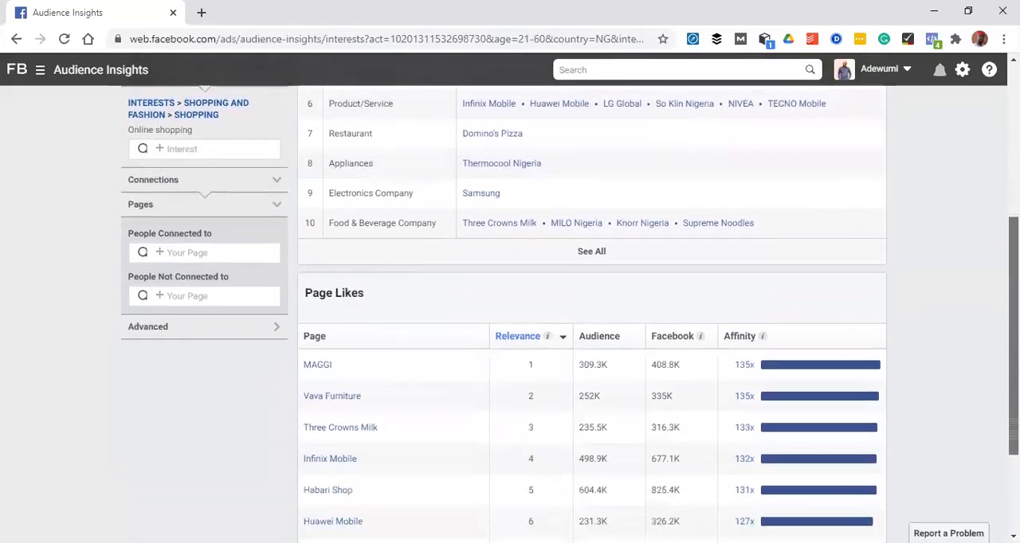
{"action": "scroll", "coordinate": [571, 319], "scroll_direction": "up", "scroll_amount": 4}
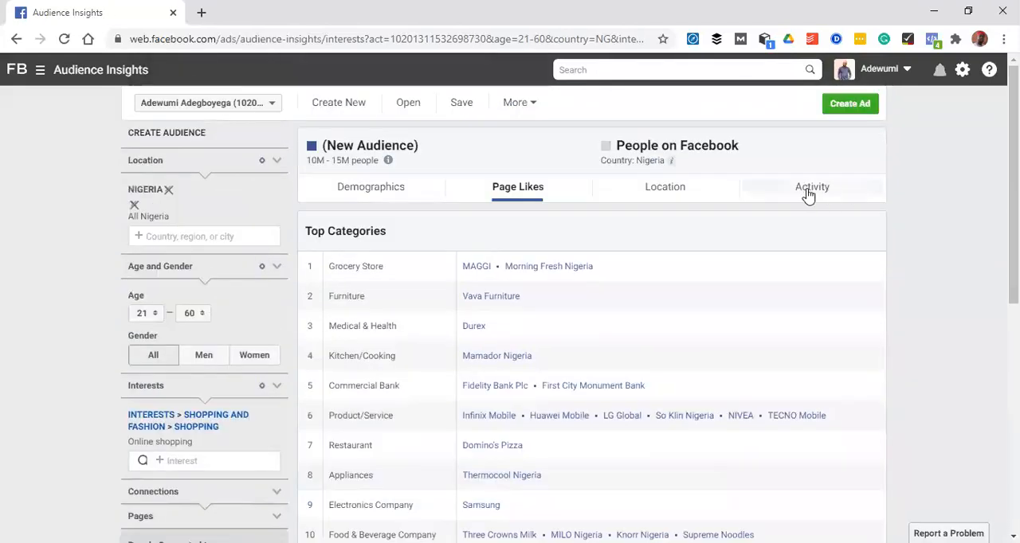
View the audience's location data and look through the list of top cities
{"action": "left_click", "coordinate": [672, 192]}
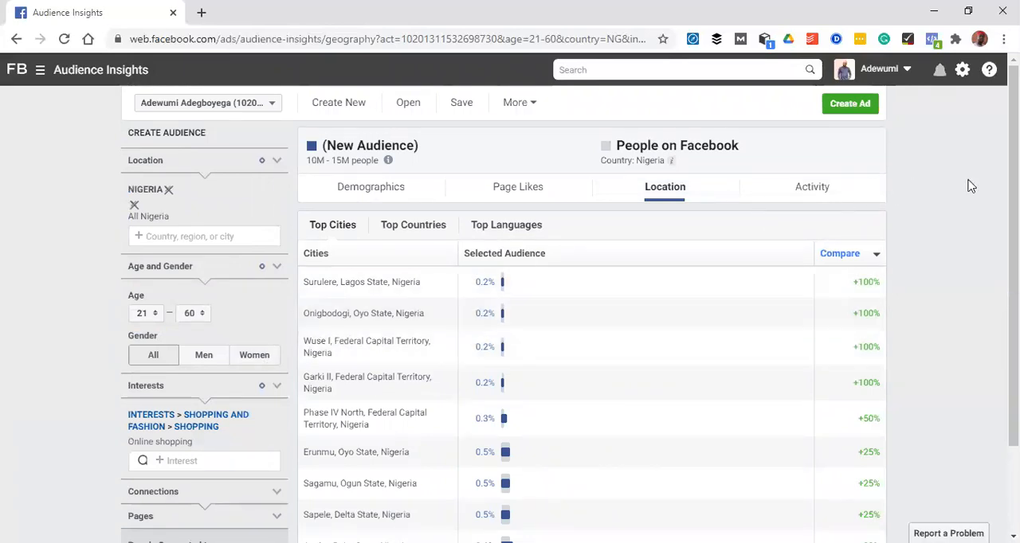
{"action": "scroll", "coordinate": [984, 327], "scroll_direction": "down", "scroll_amount": 2}
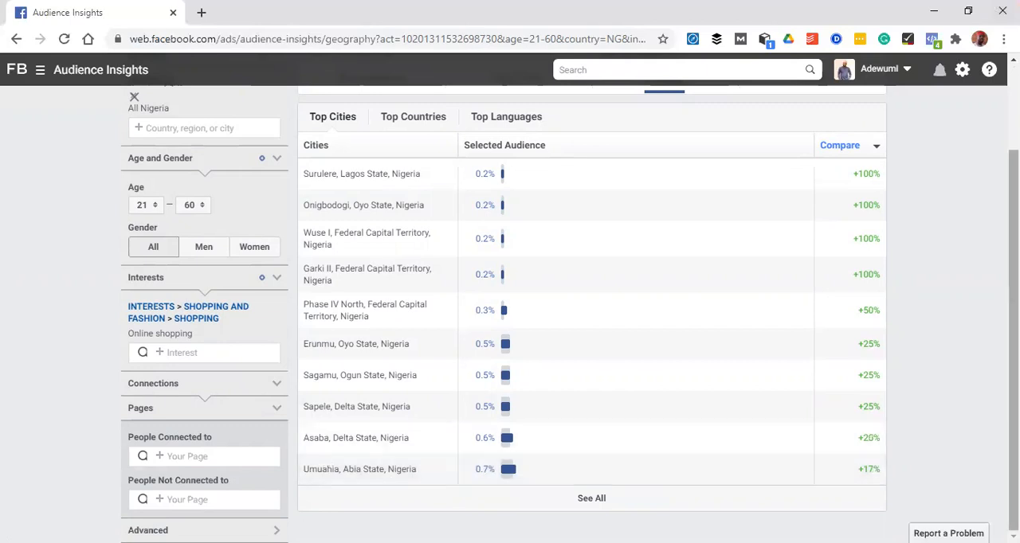
{"action": "scroll", "coordinate": [570, 314], "scroll_direction": "up", "scroll_amount": 2}
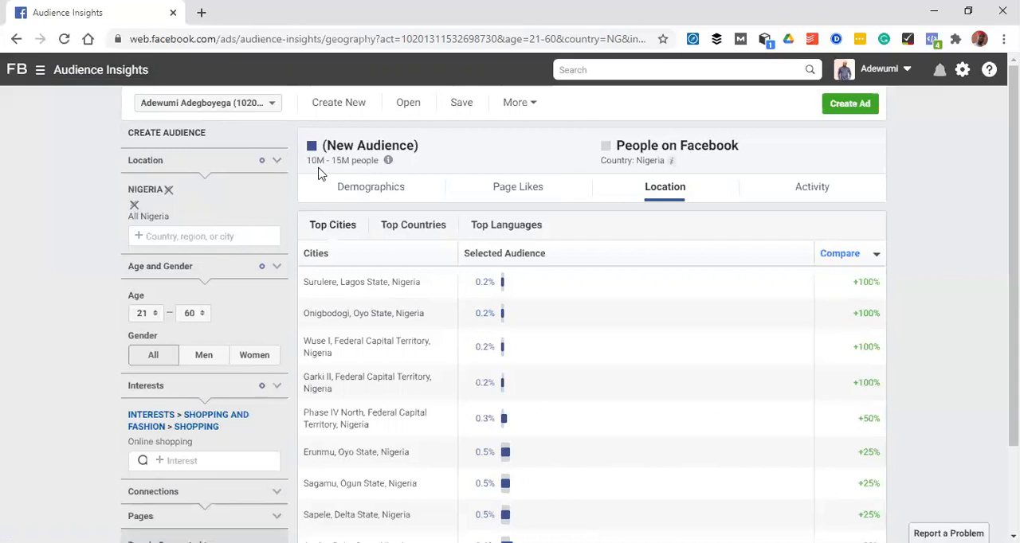
Switch from Audience Insights to Ads Manager, leaving the new audience unsaved
{"action": "left_click", "coordinate": [42, 73]}
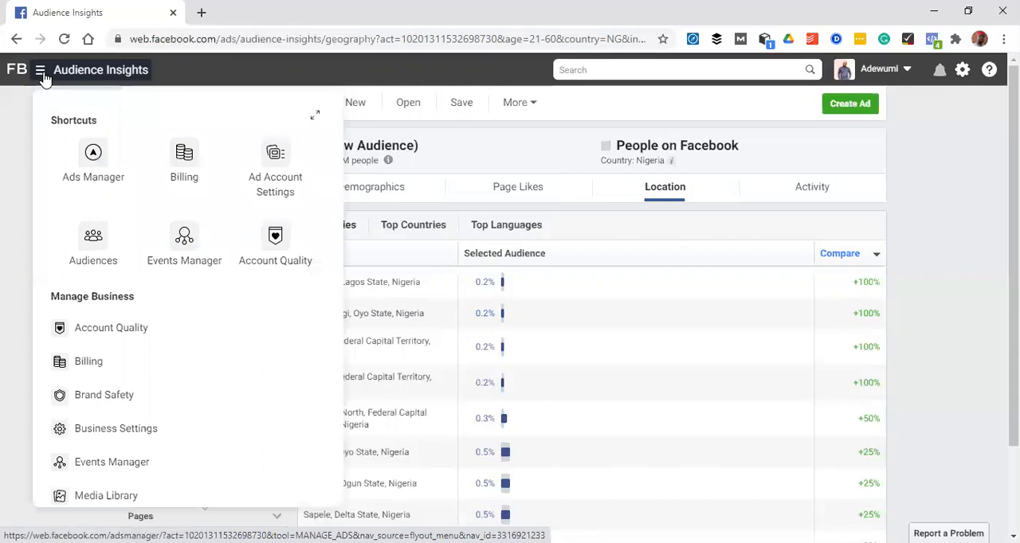
{"action": "left_click", "coordinate": [91, 153]}
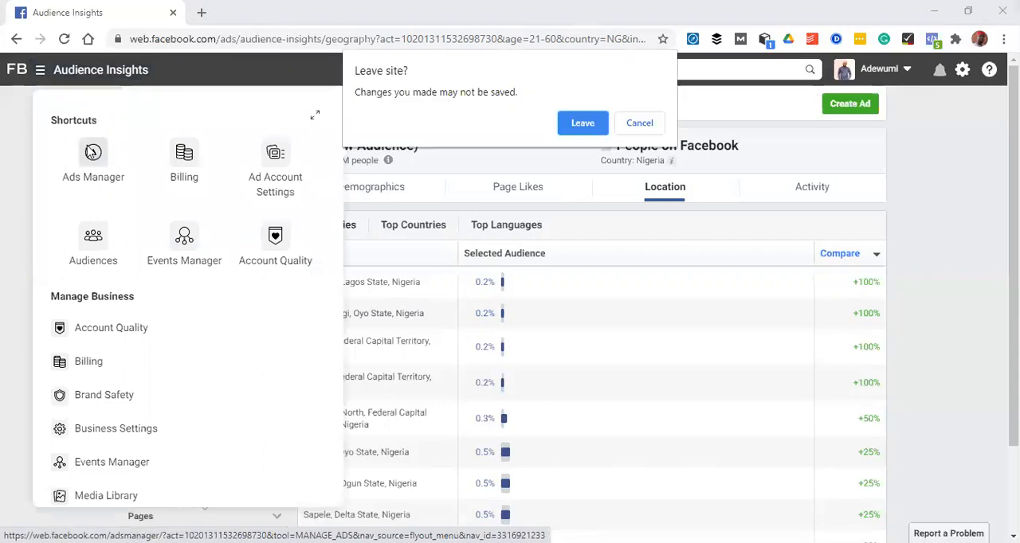
{"action": "left_click", "coordinate": [582, 123]}
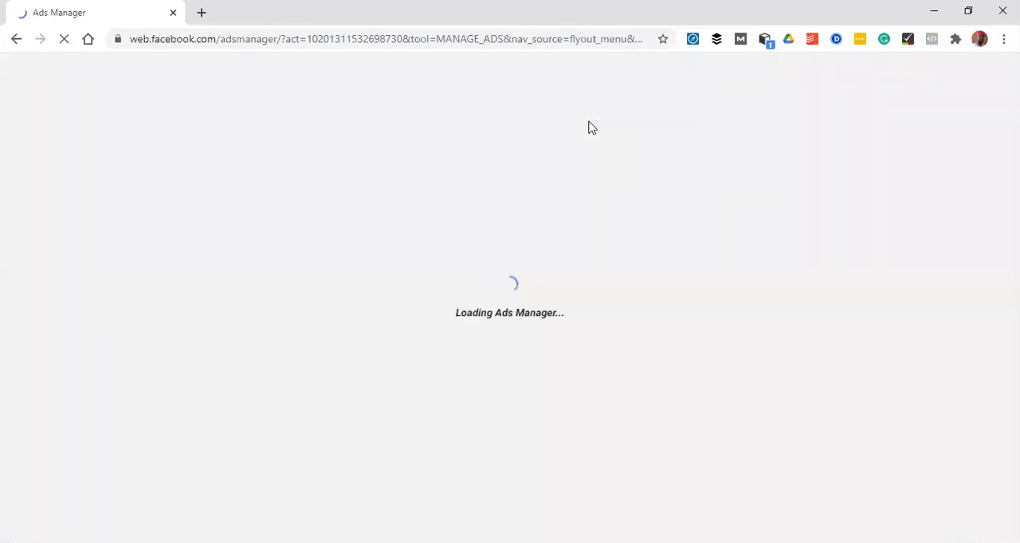